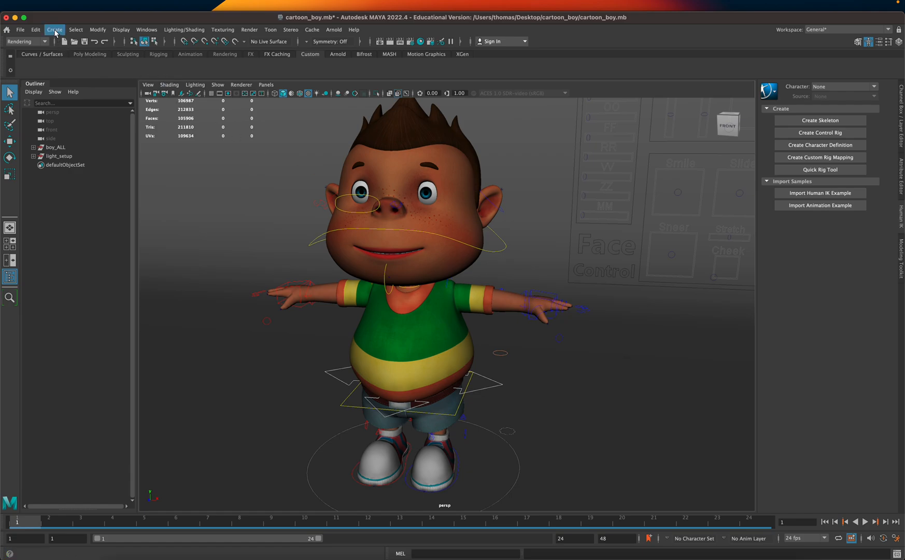
Step: Switch to the Modeling menu set and create a new camera in the scene
{"action": "left_click", "coordinate": [31, 41]}
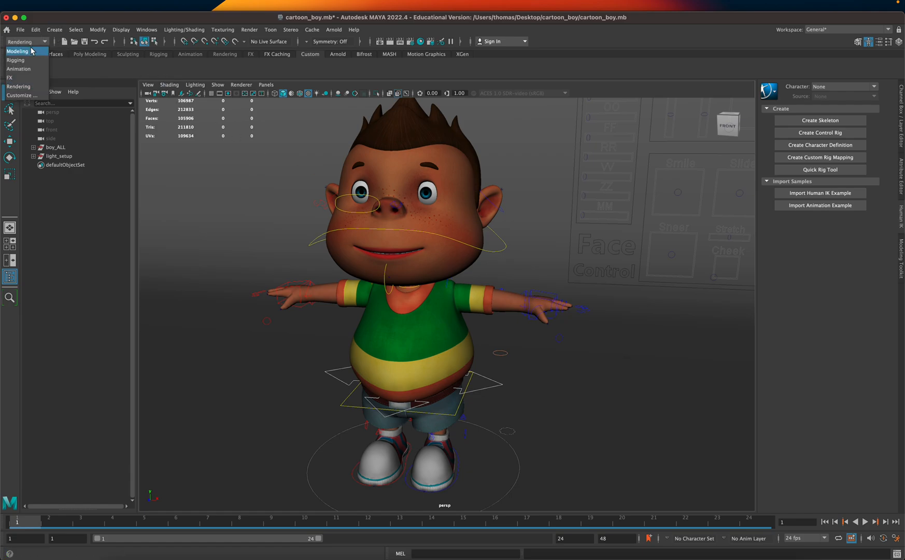
{"action": "left_click", "coordinate": [29, 50]}
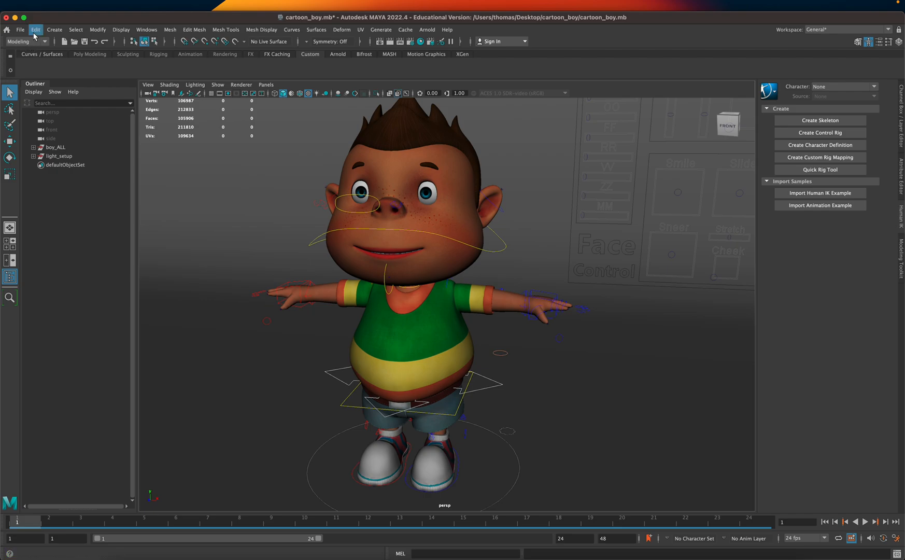
{"action": "left_click", "coordinate": [57, 30]}
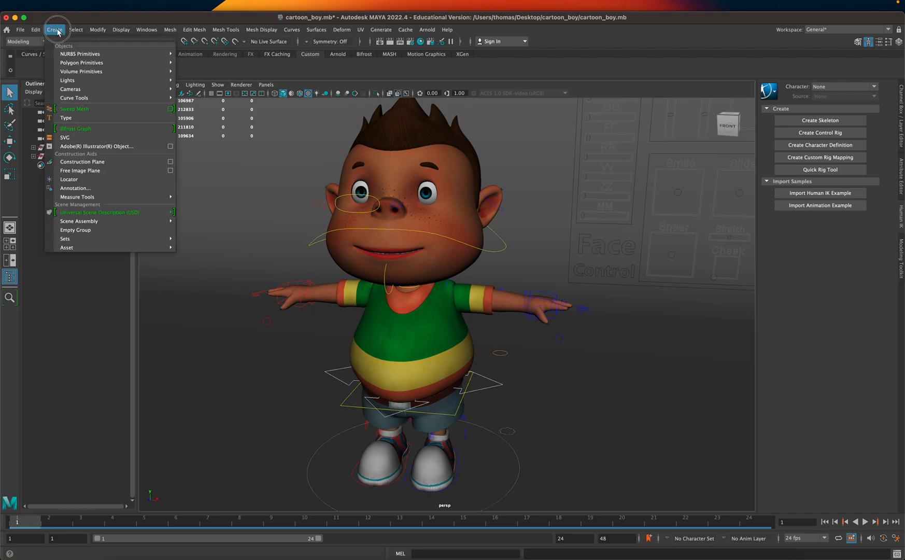
{"action": "left_click", "coordinate": [80, 90]}
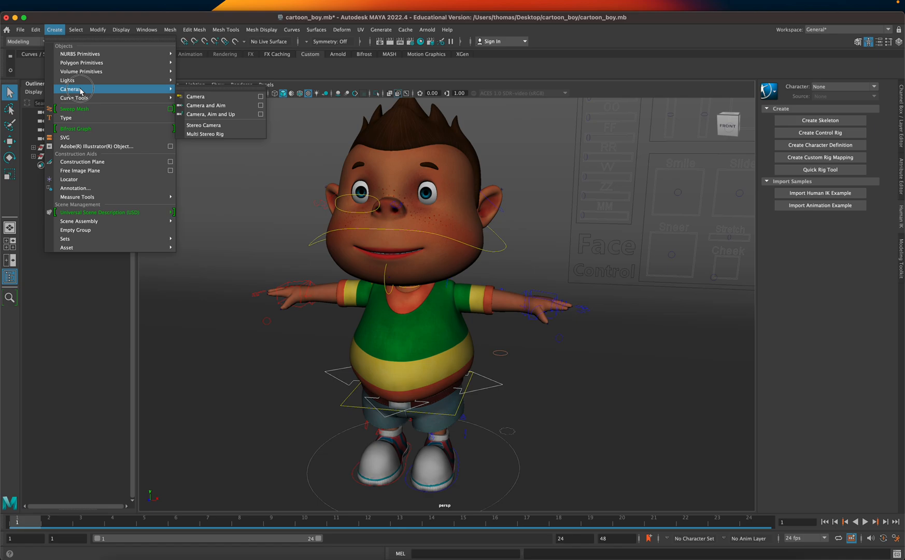
{"action": "left_click", "coordinate": [197, 98]}
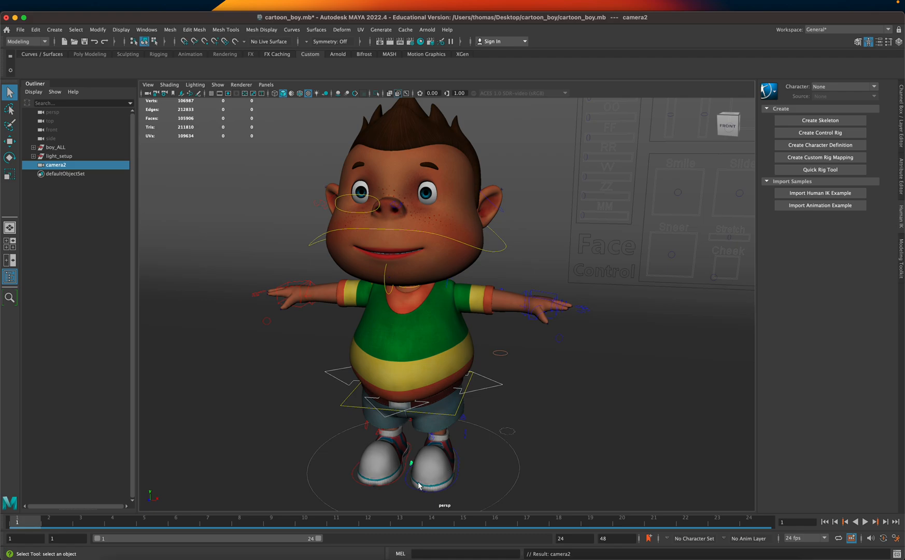
{"action": "key", "text": "w"}
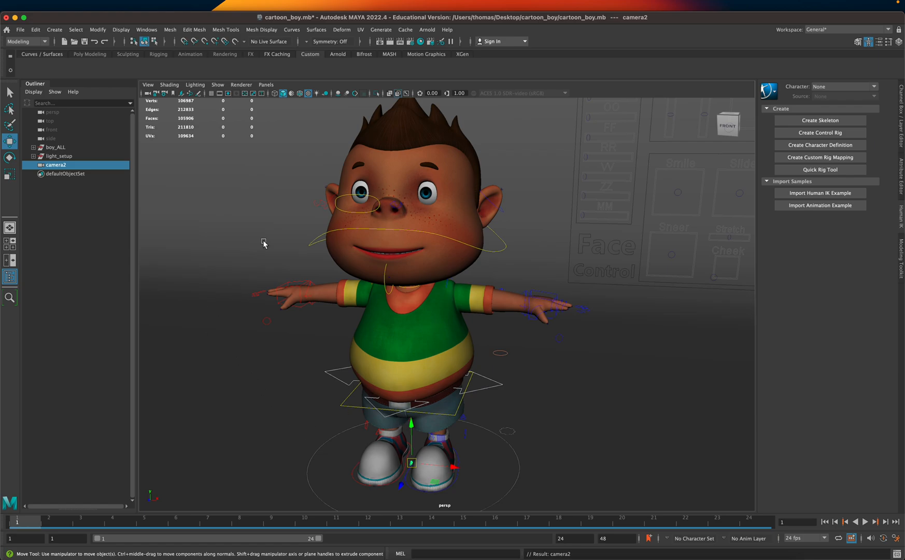
Step: Look through camera2 and frame the boy's whole body from a slightly angled front view
{"action": "left_click", "coordinate": [266, 85]}
{"action": "mouse_move", "coordinate": [290, 94]}
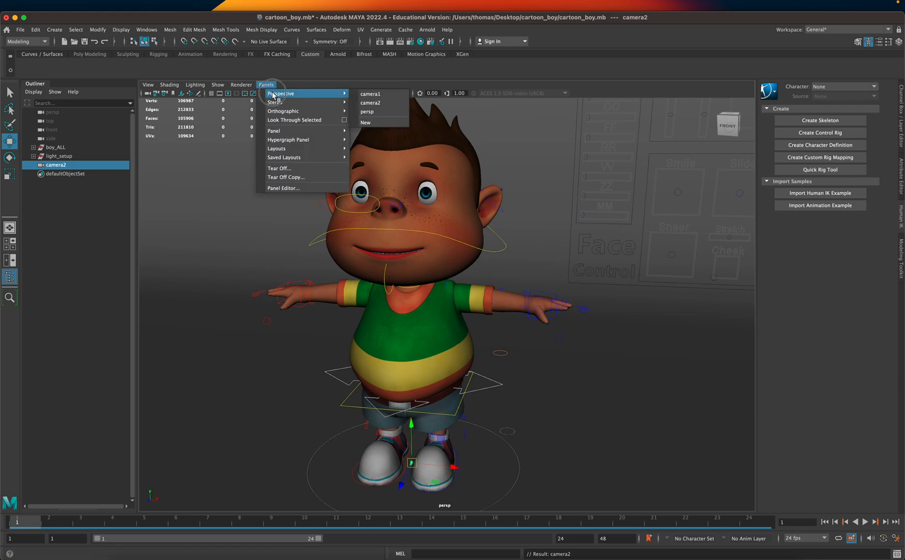
{"action": "left_click", "coordinate": [383, 103]}
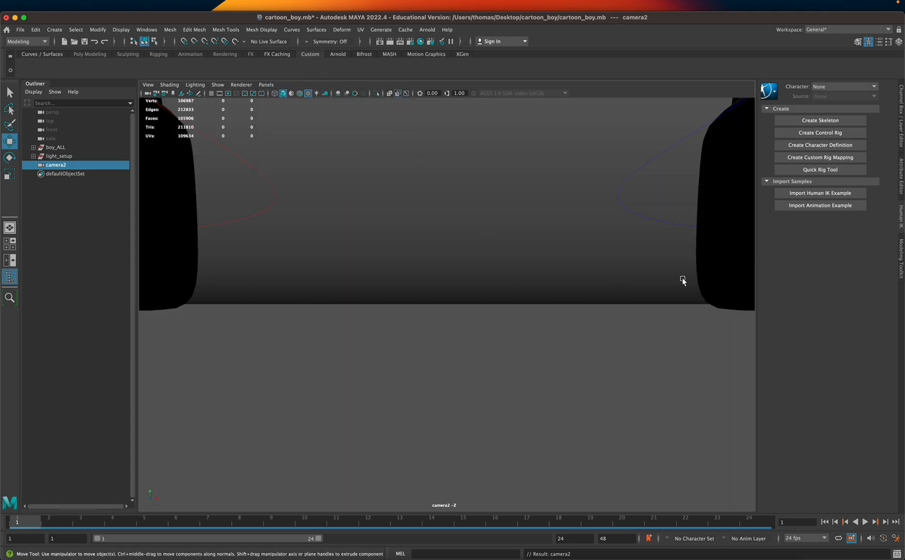
{"action": "left_click", "coordinate": [461, 264]}
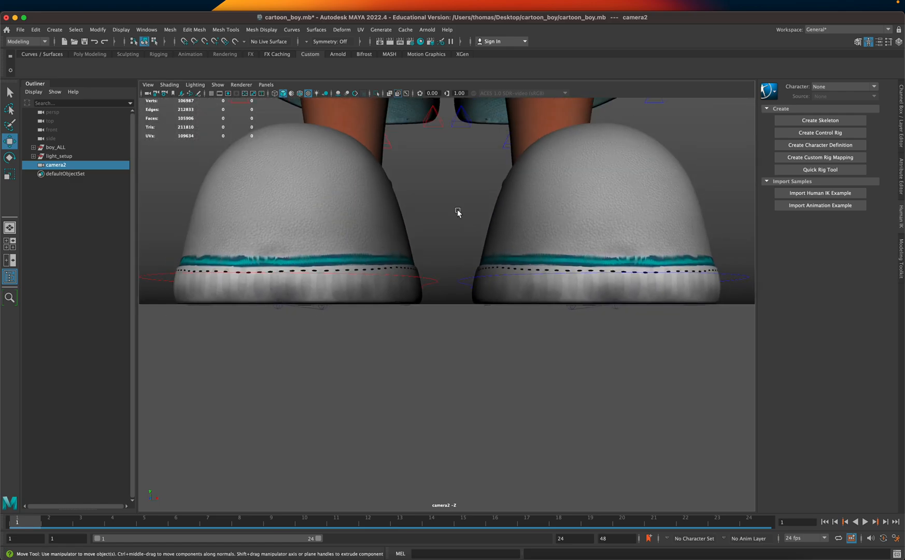
{"action": "left_click_drag", "start_coordinate": [452, 210], "coordinate": [457, 228], "text": "alt"}
{"action": "right_click_drag", "start_coordinate": [607, 300], "coordinate": [348, 251], "text": "alt"}
{"action": "middle_click_drag", "start_coordinate": [470, 247], "coordinate": [467, 362], "text": "alt"}
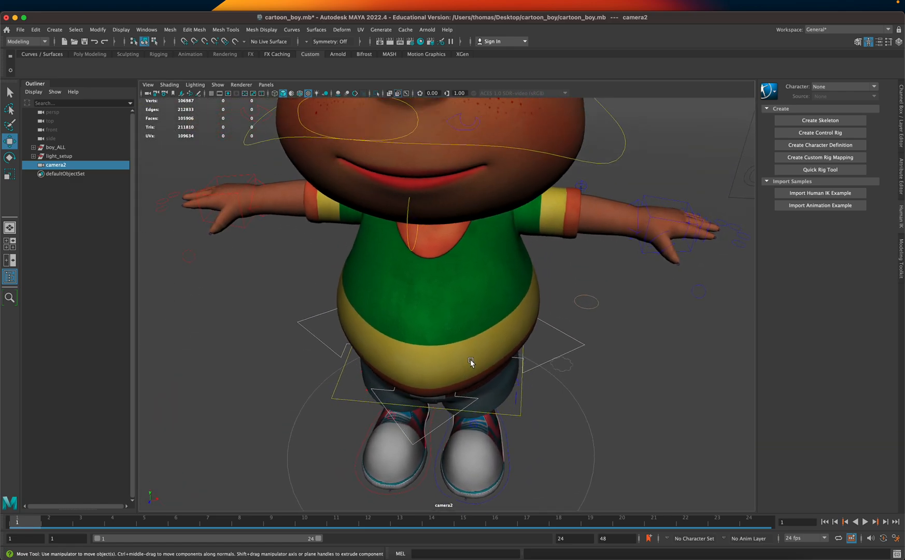
{"action": "right_click_drag", "start_coordinate": [467, 363], "coordinate": [352, 329], "text": "alt"}
{"action": "left_click_drag", "start_coordinate": [351, 342], "coordinate": [357, 318], "text": "alt"}
{"action": "middle_click_drag", "start_coordinate": [381, 293], "coordinate": [375, 323], "text": "alt"}
Step: Set the playback end frame to 40
{"action": "double_click", "coordinate": [584, 537]}
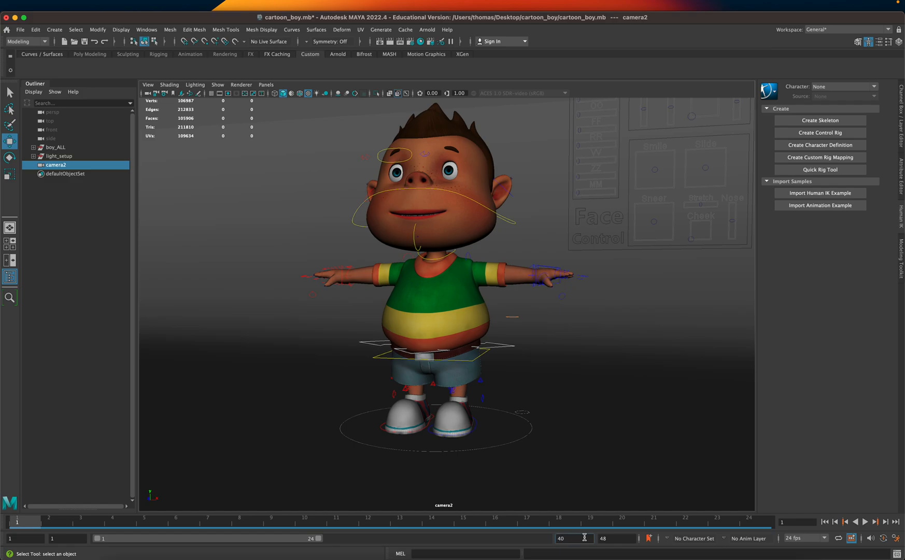
{"action": "key", "text": "Return"}
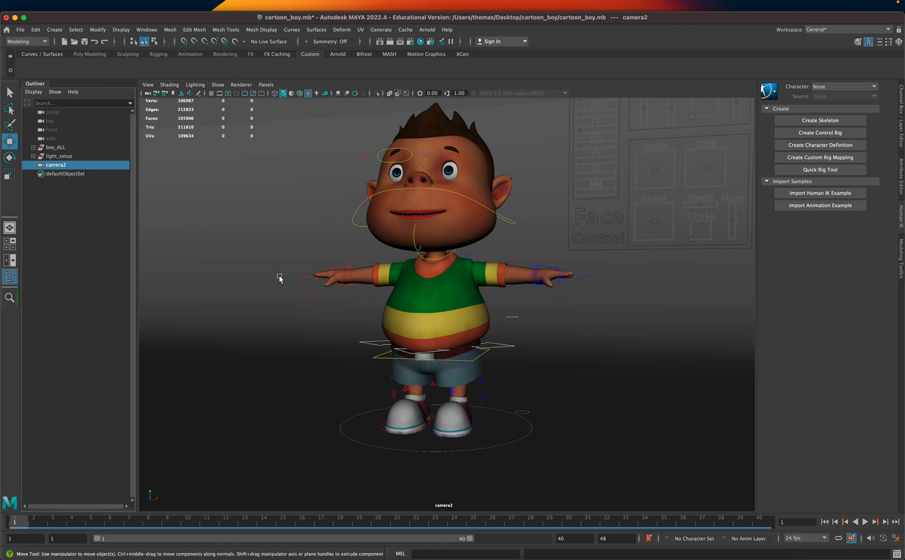
{"action": "left_click", "coordinate": [337, 280]}
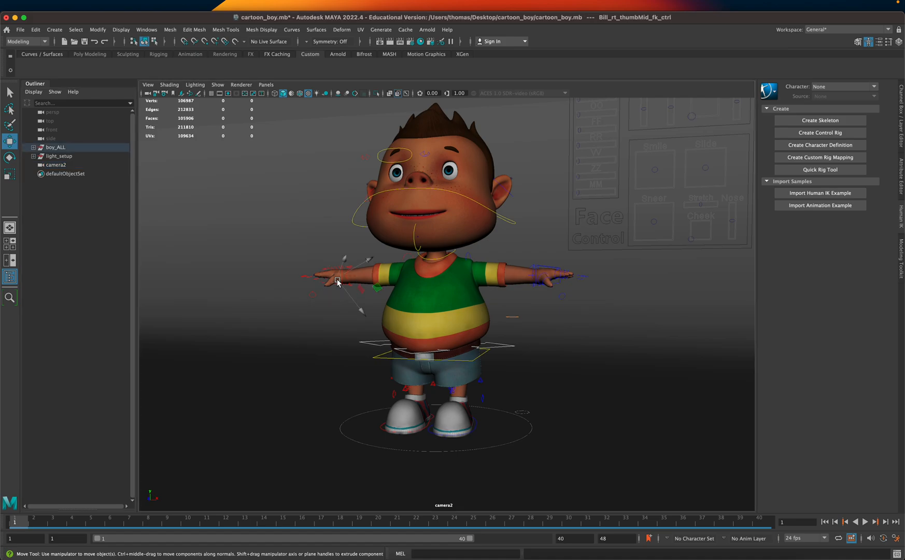
Step: Animate camera2 with keyframes at frames 1 and 40, moving closer to the boy and orbiting around him
{"action": "left_click", "coordinate": [58, 166]}
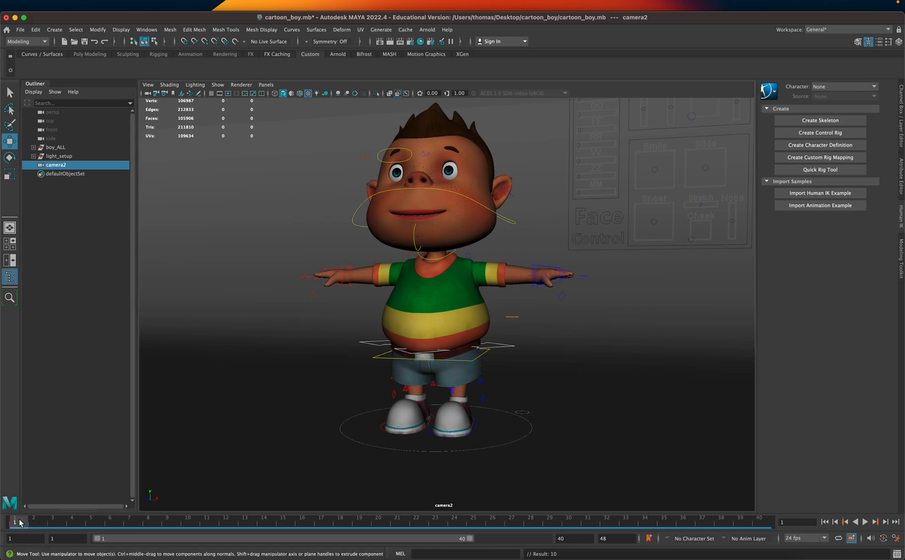
{"action": "left_click", "coordinate": [242, 520]}
{"action": "right_click_drag", "start_coordinate": [286, 285], "coordinate": [336, 277], "text": "alt"}
{"action": "left_click_drag", "start_coordinate": [336, 277], "coordinate": [321, 317], "text": "alt"}
{"action": "key", "text": "s"}
{"action": "key", "text": "alt+v"}
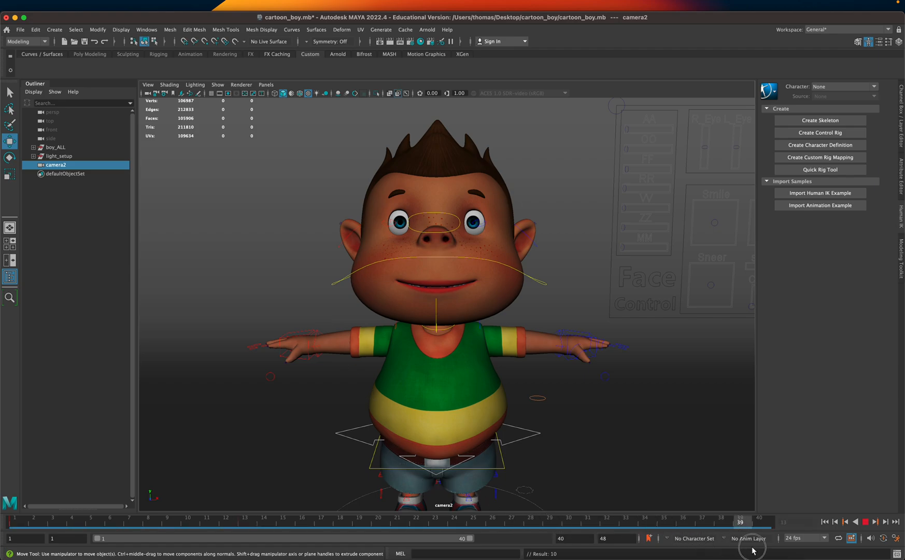
{"action": "left_click_drag", "start_coordinate": [443, 367], "coordinate": [473, 358], "text": "alt"}
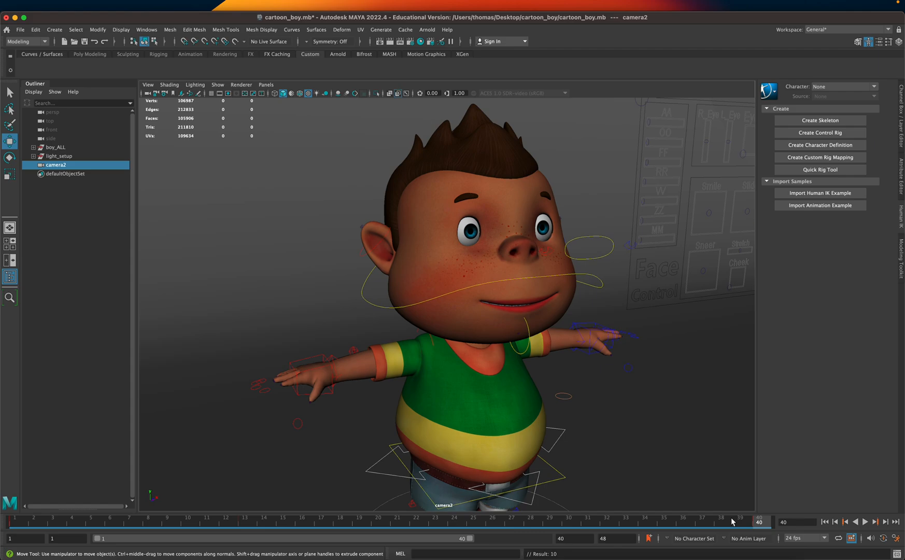
Step: Play back the camera animation to check the move, then return to the first frame
{"action": "key", "text": "alt+v"}
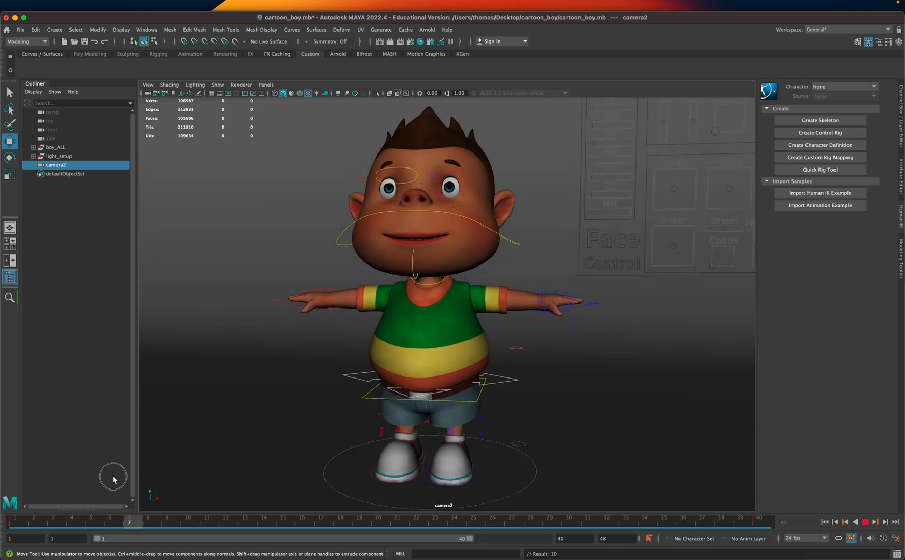
{"action": "left_click_drag", "start_coordinate": [113, 478], "coordinate": [14, 469]}
{"action": "left_click", "coordinate": [863, 522]}
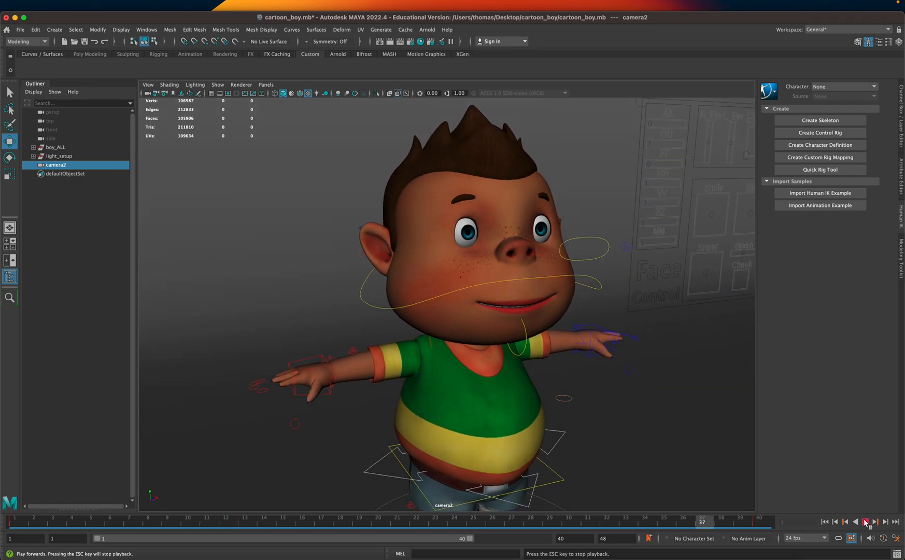
{"action": "left_click", "coordinate": [865, 522]}
{"action": "left_click", "coordinate": [824, 522]}
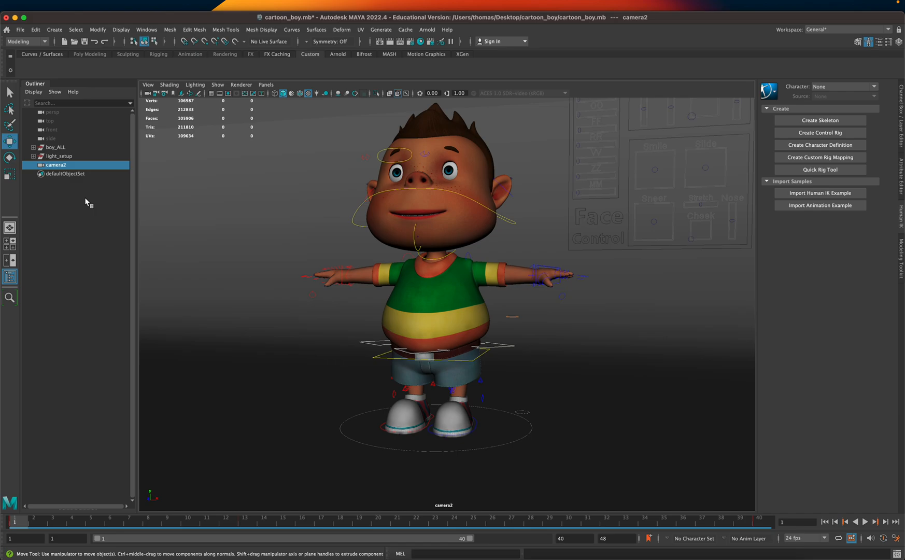
Step: Select the boy's head control and set a keyframe for it at frame 1
{"action": "left_click_drag", "start_coordinate": [53, 524], "coordinate": [24, 513]}
{"action": "left_click", "coordinate": [512, 222]}
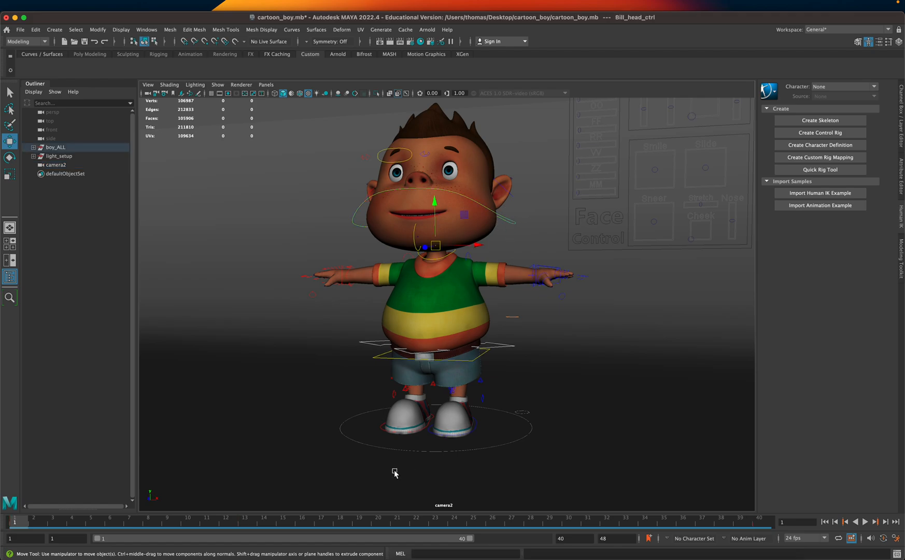
{"action": "key", "text": "s"}
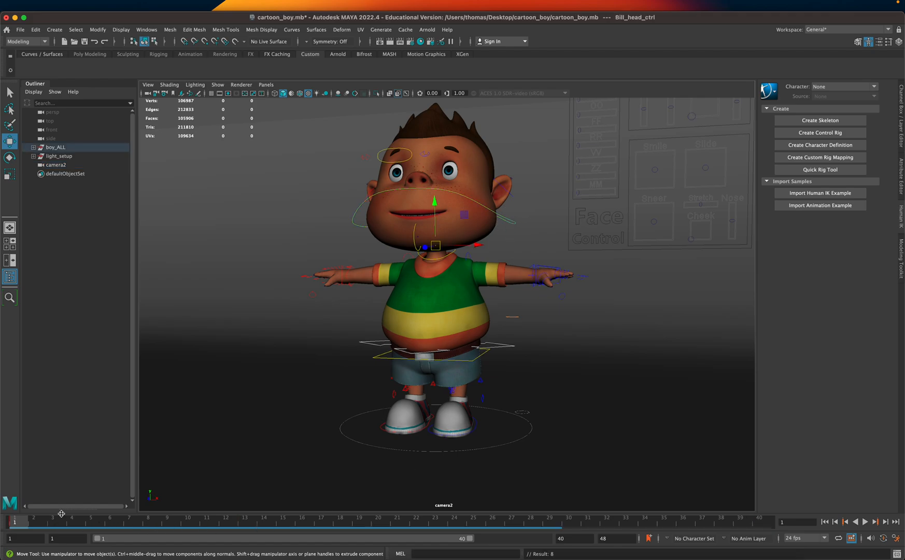
Step: Rotate the head control about 9.4 degrees around Z at frame 40 to tilt the boy's head
{"action": "left_click_drag", "start_coordinate": [740, 522], "coordinate": [759, 522]}
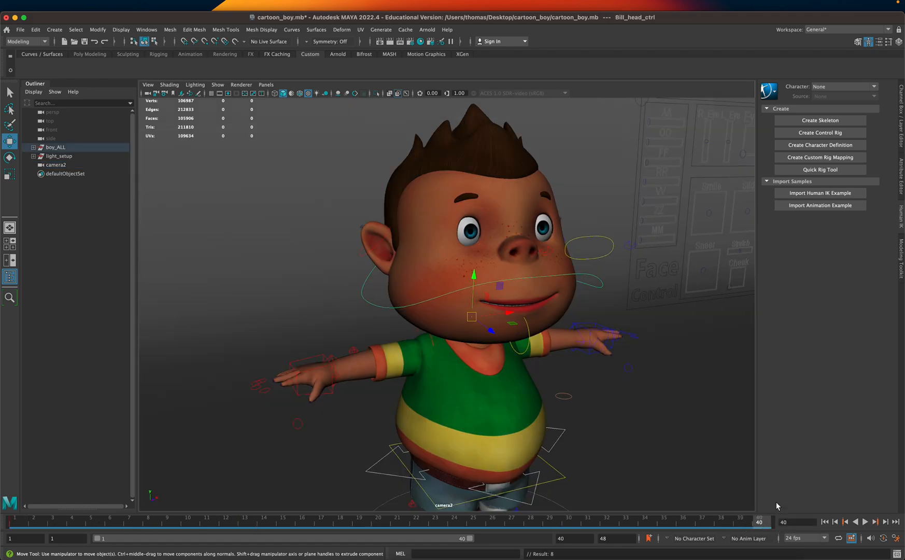
{"action": "key", "text": "e"}
{"action": "left_click_drag", "start_coordinate": [457, 285], "coordinate": [450, 291]}
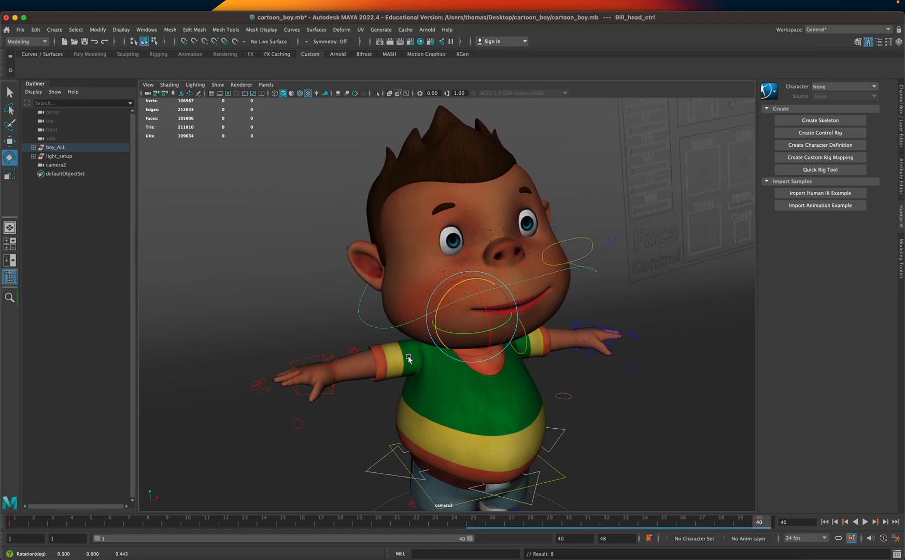
Step: Tilt the head control back the opposite way at frame 20, key it, and return to frame 1
{"action": "left_click", "coordinate": [41, 523]}
{"action": "left_click_drag", "start_coordinate": [41, 522], "coordinate": [369, 481]}
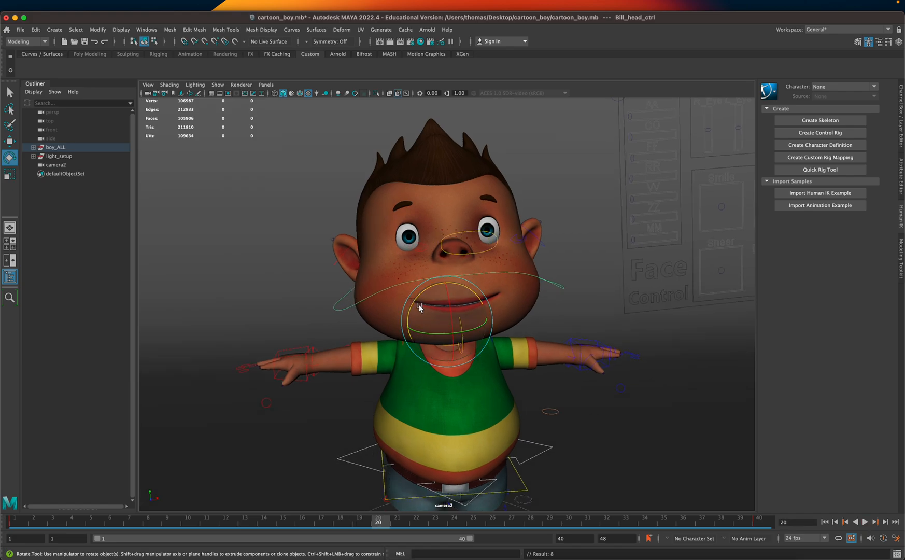
{"action": "left_click_drag", "start_coordinate": [414, 300], "coordinate": [424, 294]}
{"action": "key", "text": "s"}
{"action": "left_click_drag", "start_coordinate": [89, 520], "coordinate": [7, 475]}
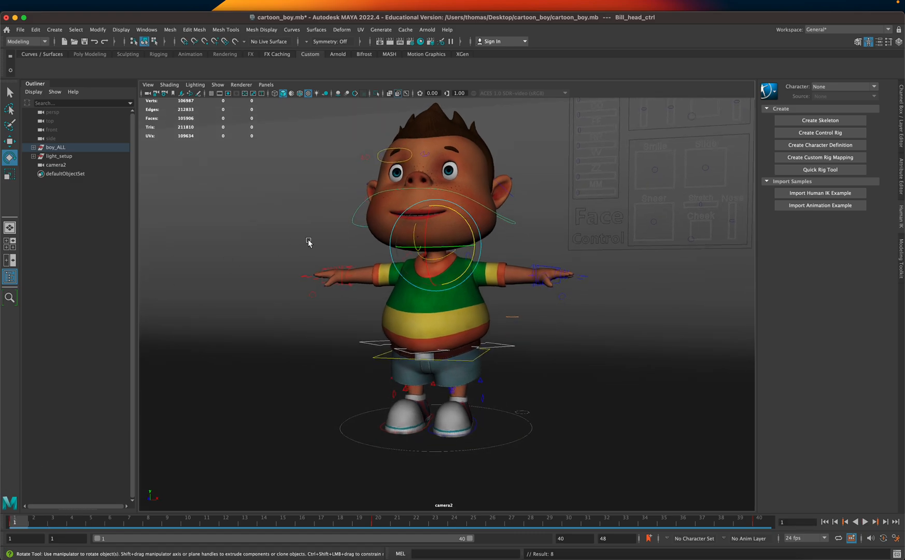
Step: Render the first frame from camera2 in the Render View, keeping Arnold Renderer as the renderer
{"action": "left_click", "coordinate": [389, 43]}
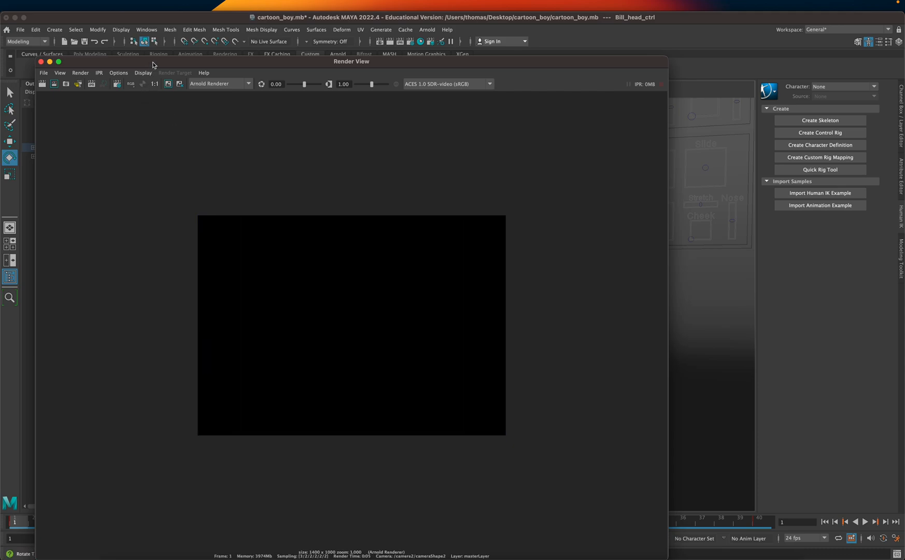
{"action": "left_click", "coordinate": [221, 84]}
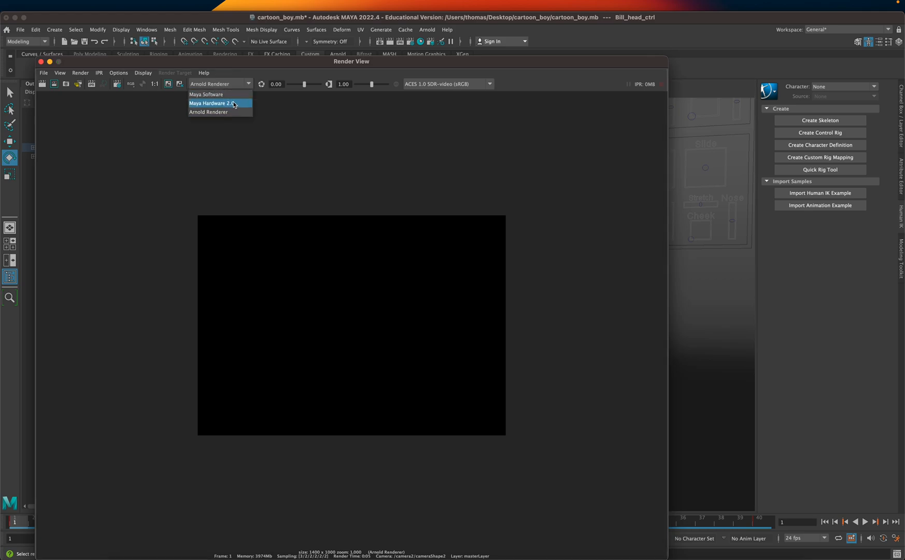
{"action": "left_click", "coordinate": [234, 112]}
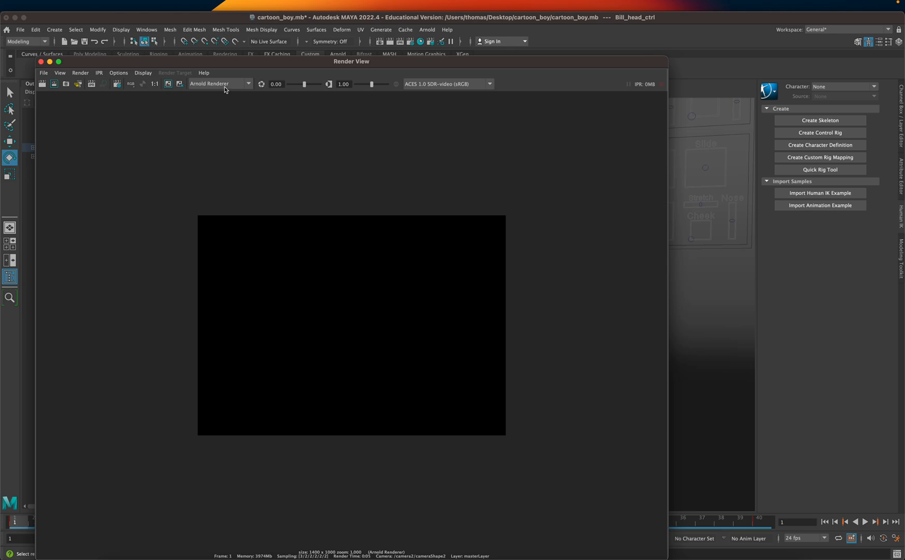
Step: Shrink the Render View window and move it aside to uncover the boy in the viewport
{"action": "mouse_move", "coordinate": [205, 57]}
{"action": "left_mouse_down"}
{"action": "mouse_move", "coordinate": [244, 60]}
{"action": "mouse_move", "coordinate": [226, 45]}
{"action": "mouse_move", "coordinate": [207, 55]}
{"action": "left_mouse_up"}
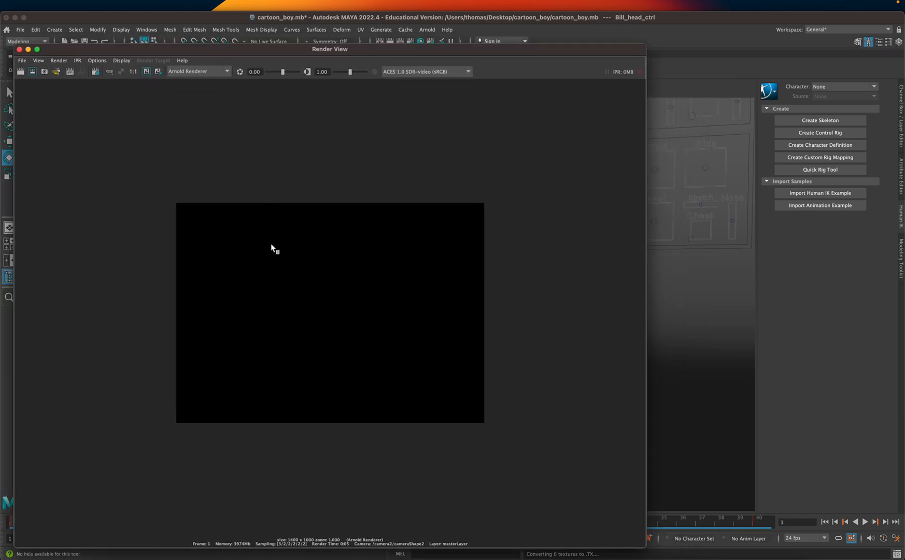
{"action": "mouse_move", "coordinate": [443, 54]}
{"action": "left_mouse_down"}
{"action": "mouse_move", "coordinate": [375, 184]}
{"action": "mouse_move", "coordinate": [497, 101]}
{"action": "mouse_move", "coordinate": [459, 52]}
{"action": "left_mouse_up"}
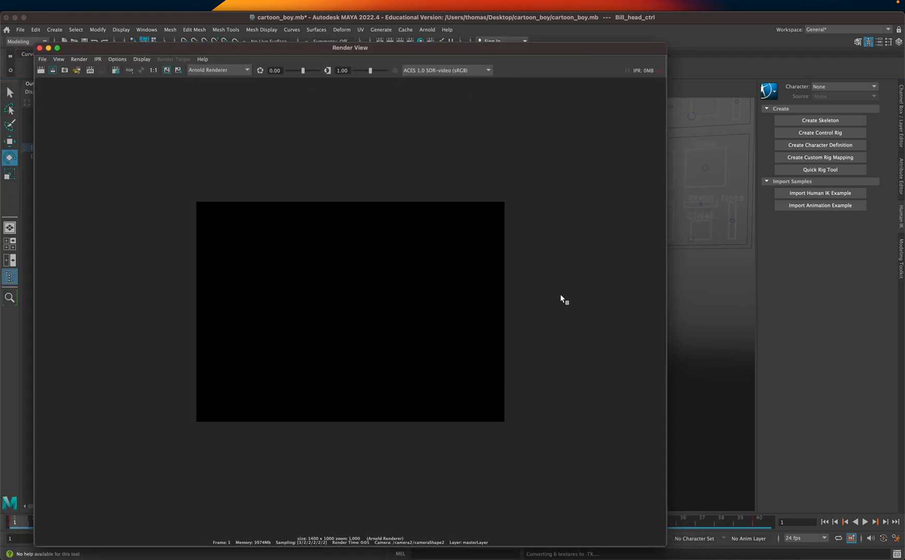
{"action": "left_click_drag", "start_coordinate": [666, 545], "coordinate": [372, 414]}
{"action": "left_click_drag", "start_coordinate": [304, 50], "coordinate": [219, 135]}
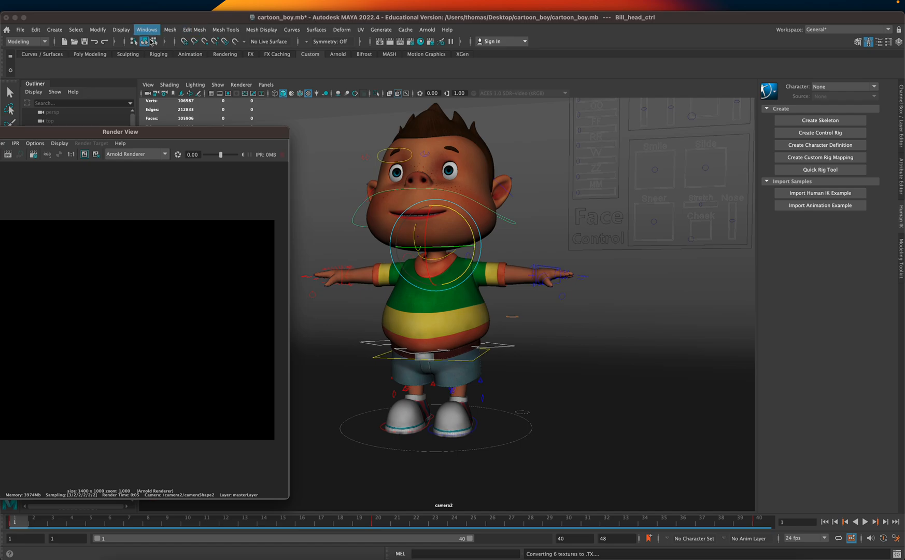
Step: Switch to the Rendering menu set and create a directional light in the scene
{"action": "left_click_drag", "start_coordinate": [567, 324], "coordinate": [669, 293], "text": "alt"}
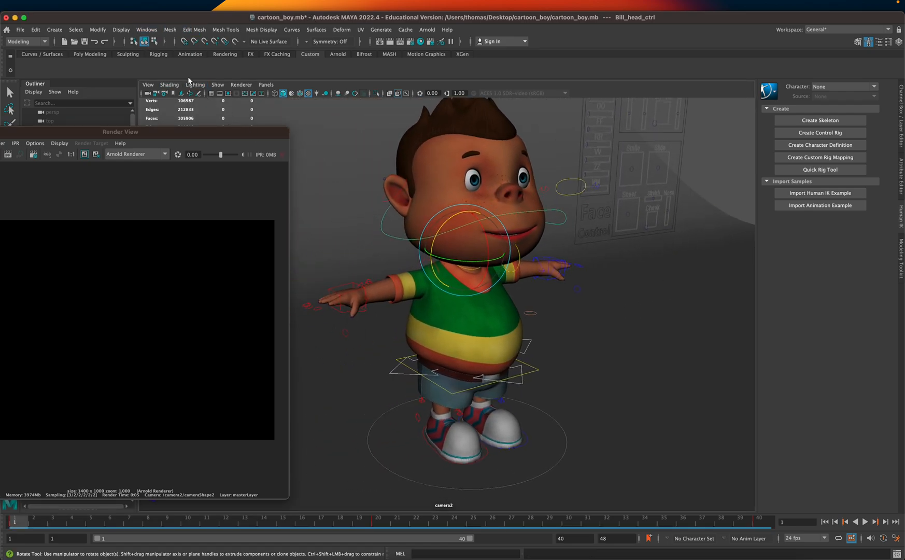
{"action": "left_click", "coordinate": [33, 41]}
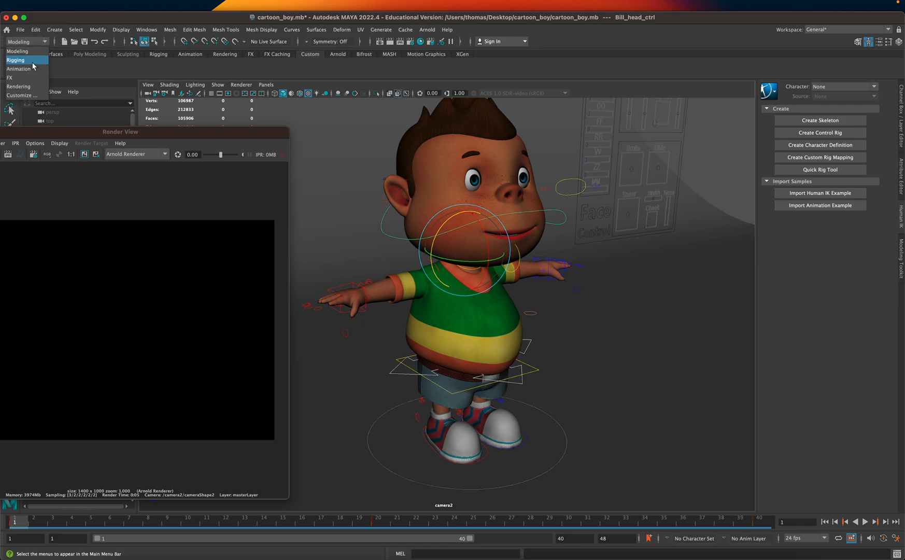
{"action": "left_click", "coordinate": [20, 87]}
{"action": "left_click", "coordinate": [191, 30]}
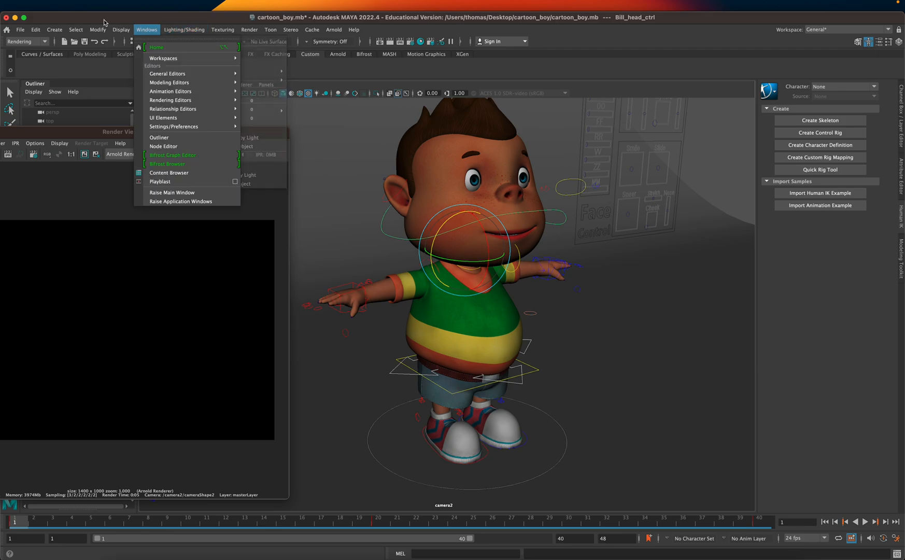
{"action": "mouse_move", "coordinate": [21, 30]}
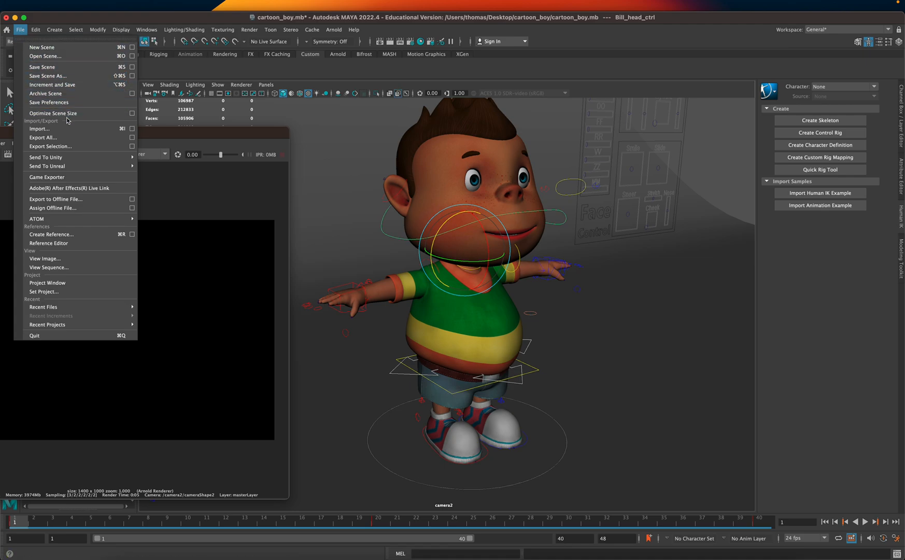
{"action": "mouse_move", "coordinate": [53, 31]}
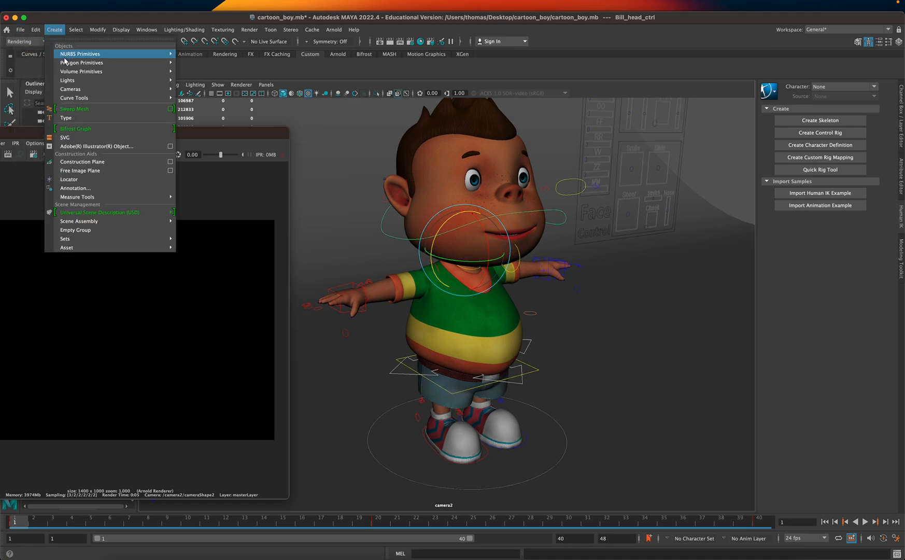
{"action": "mouse_move", "coordinate": [86, 81]}
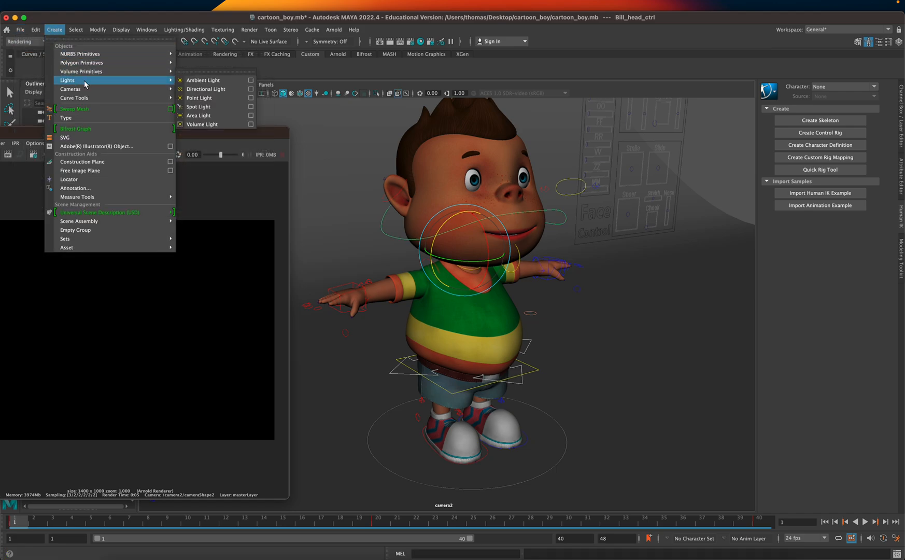
{"action": "left_click", "coordinate": [208, 90]}
Step: Move the directional light away from the origin, up and beside the boy's outstretched hand
{"action": "key", "text": "w"}
{"action": "left_click_drag", "start_coordinate": [488, 454], "coordinate": [623, 346]}
{"action": "key", "text": "r"}
{"action": "key", "text": "w"}
{"action": "left_click_drag", "start_coordinate": [555, 355], "coordinate": [682, 153]}
{"action": "left_click_drag", "start_coordinate": [624, 189], "coordinate": [532, 197], "text": "alt"}
Step: Rotate the directional light about -20.3 degrees in X and 25.3 degrees in Y, aiming it down toward the boy
{"action": "key", "text": "e"}
{"action": "key", "text": "f"}
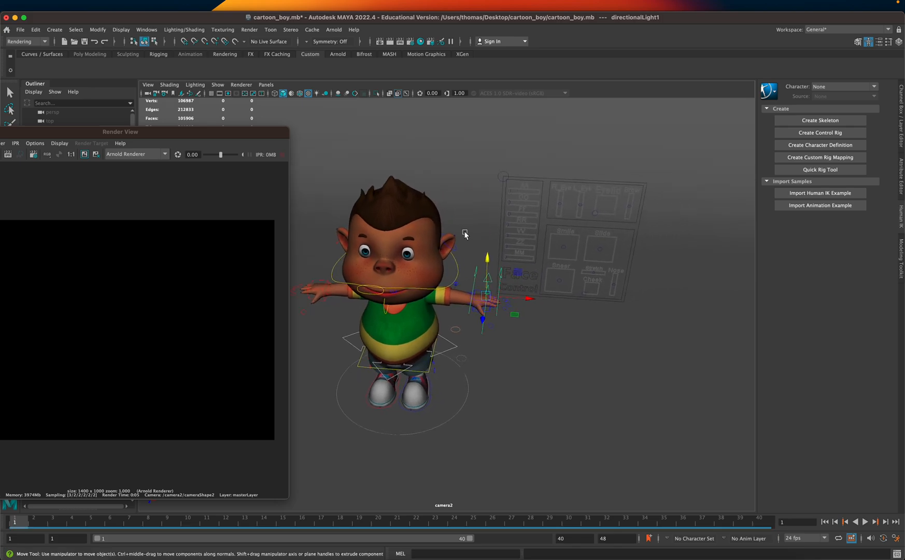
{"action": "left_click_drag", "start_coordinate": [503, 313], "coordinate": [497, 284]}
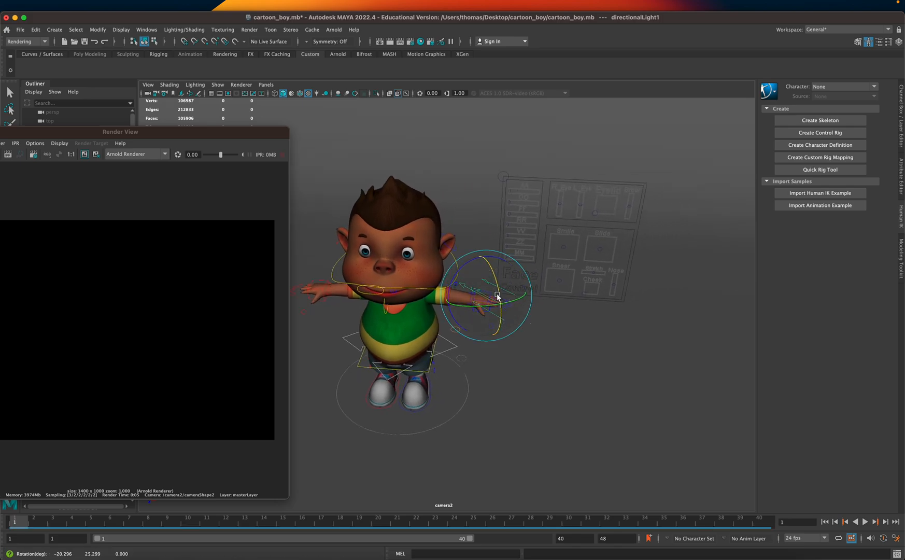
Step: Move the directional light farther up and out, to a spot above the face control board
{"action": "left_click_drag", "start_coordinate": [469, 319], "coordinate": [484, 308], "text": "alt"}
{"action": "key", "text": "w"}
{"action": "left_click_drag", "start_coordinate": [524, 247], "coordinate": [570, 214]}
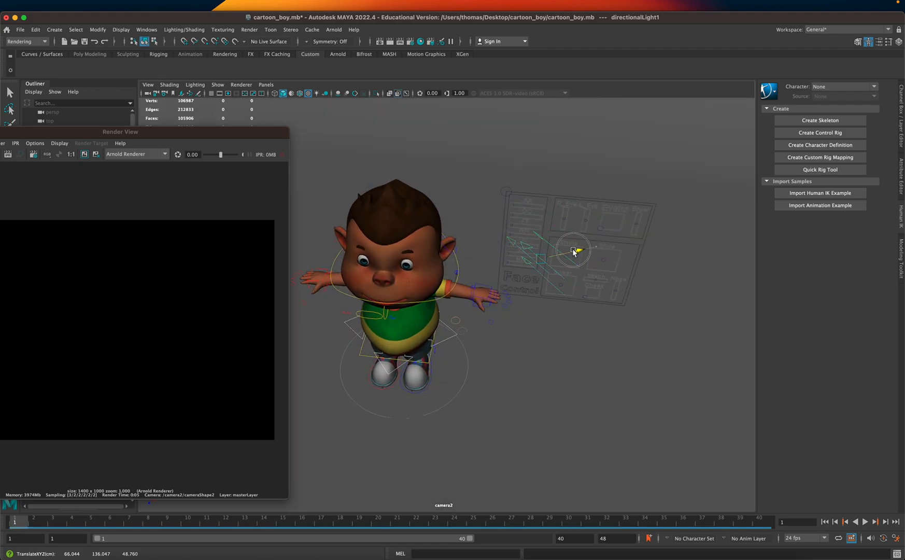
{"action": "left_click_drag", "start_coordinate": [555, 252], "coordinate": [516, 240], "text": "alt"}
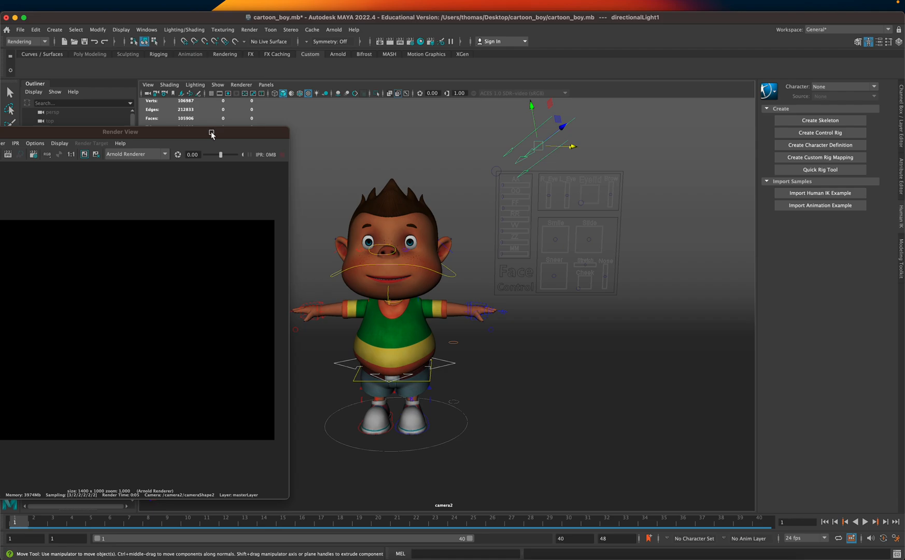
Step: Re-render the frame with the directional light, and move the Render View window aside
{"action": "left_click_drag", "start_coordinate": [184, 133], "coordinate": [339, 129]}
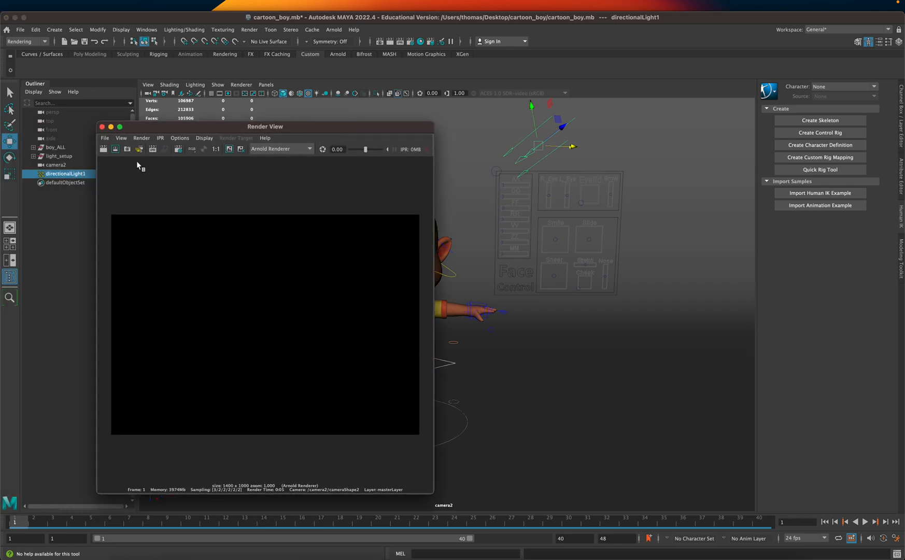
{"action": "left_click", "coordinate": [103, 149]}
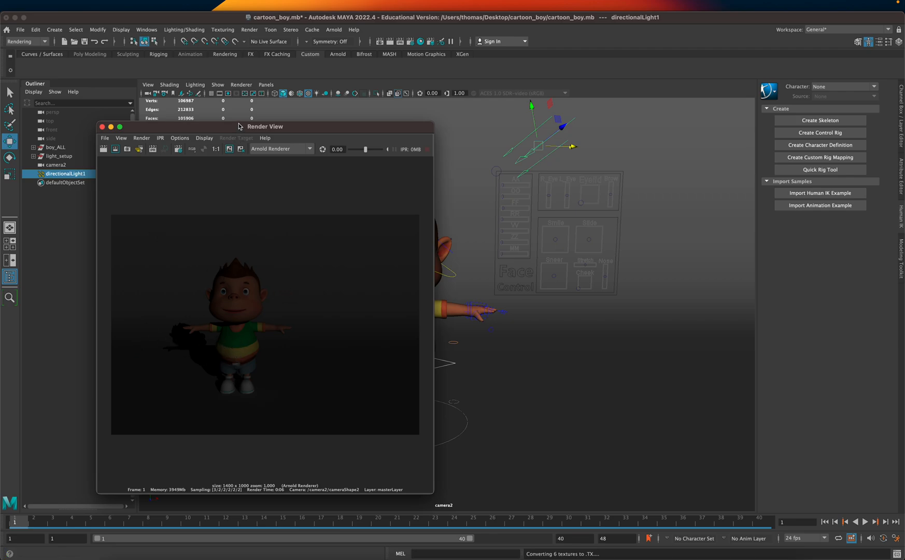
{"action": "left_click_drag", "start_coordinate": [238, 127], "coordinate": [88, 184]}
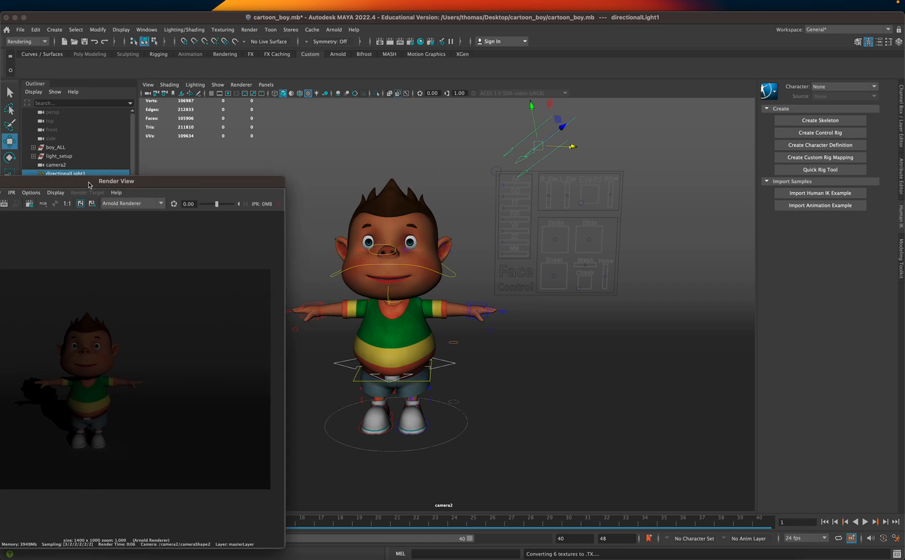
Step: Open the directional light's attributes, raise its intensity to about 5.811, and re-render the frame
{"action": "left_click", "coordinate": [900, 177]}
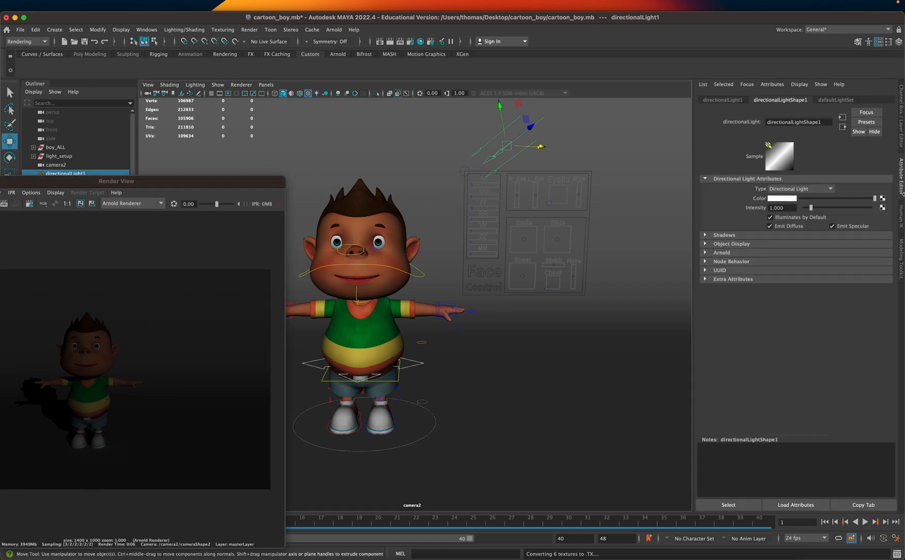
{"action": "left_click_drag", "start_coordinate": [811, 207], "coordinate": [843, 208]}
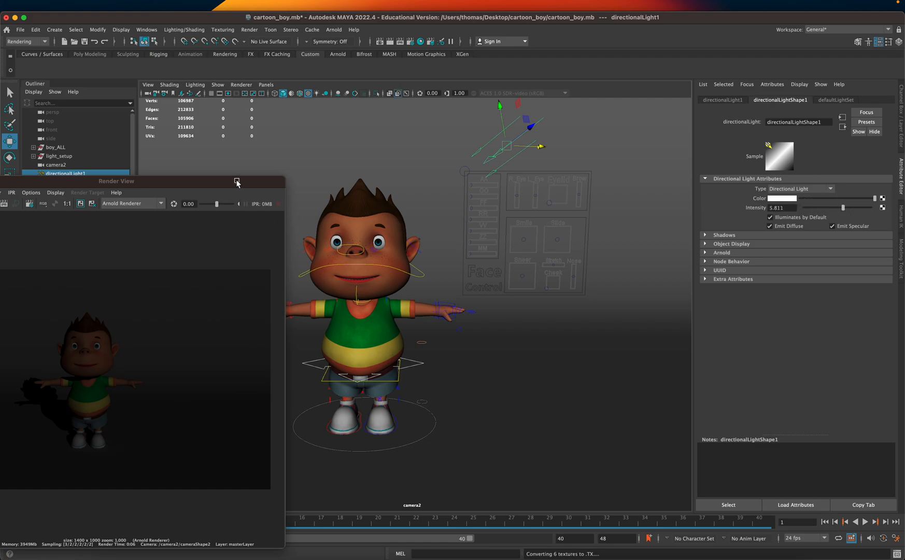
{"action": "left_click_drag", "start_coordinate": [236, 180], "coordinate": [277, 170]}
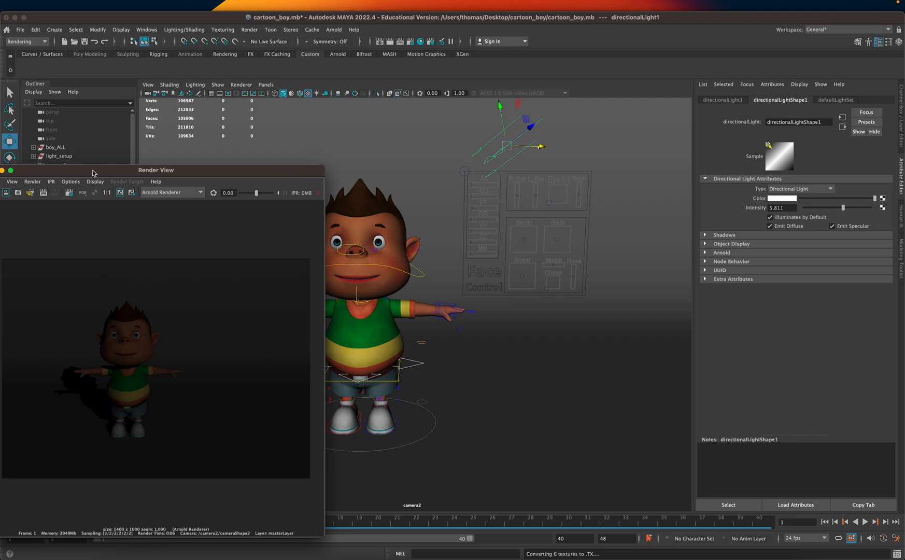
{"action": "left_click_drag", "start_coordinate": [93, 171], "coordinate": [117, 165]}
{"action": "left_click", "coordinate": [19, 189]}
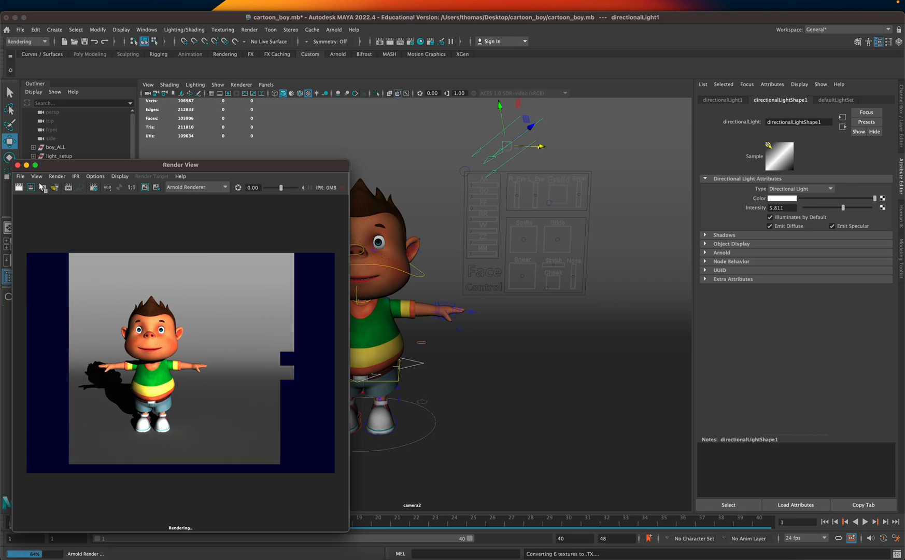
Step: Lower the directional light's intensity to about 4.595, re-render, and move the Render View clear of the Outliner
{"action": "left_click_drag", "start_coordinate": [842, 206], "coordinate": [834, 208]}
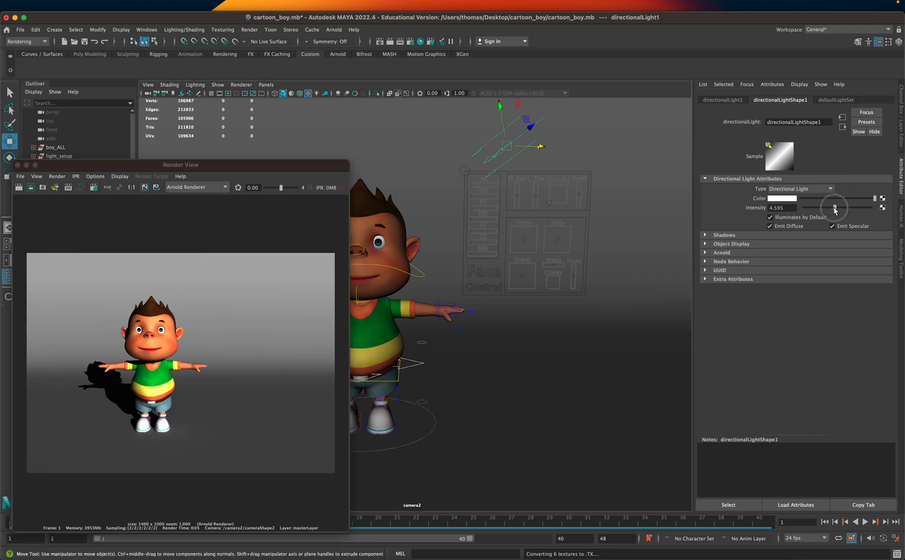
{"action": "left_click", "coordinate": [20, 188]}
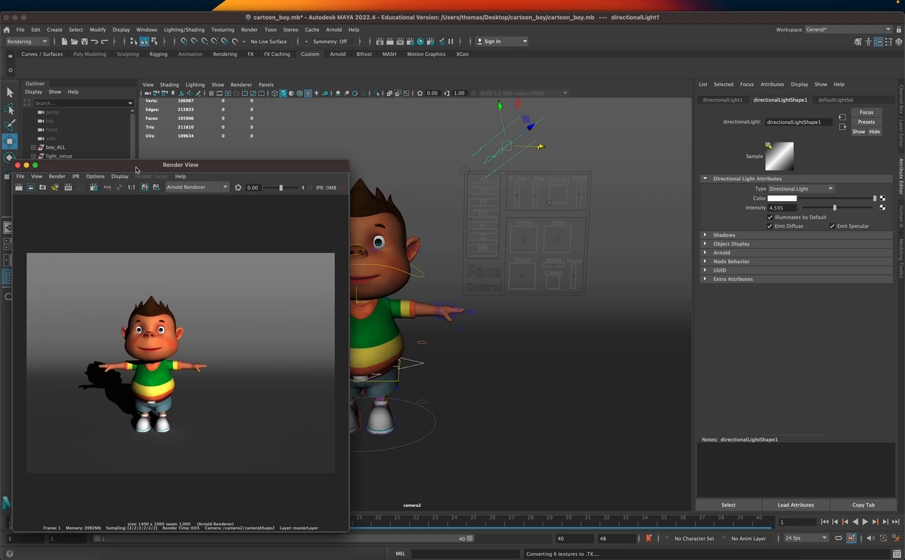
{"action": "left_click_drag", "start_coordinate": [139, 168], "coordinate": [125, 313]}
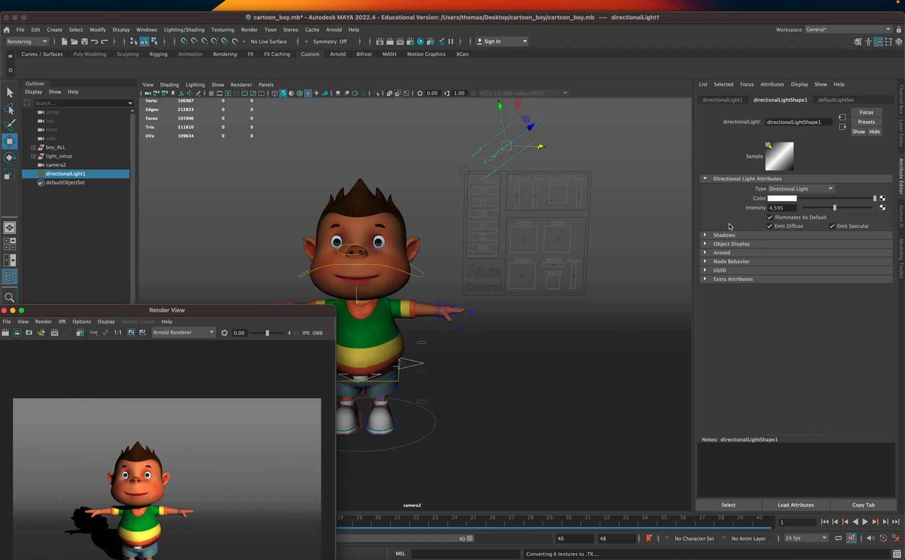
Step: Lighten the directional light's shadow color to a medium gray
{"action": "left_click", "coordinate": [705, 234]}
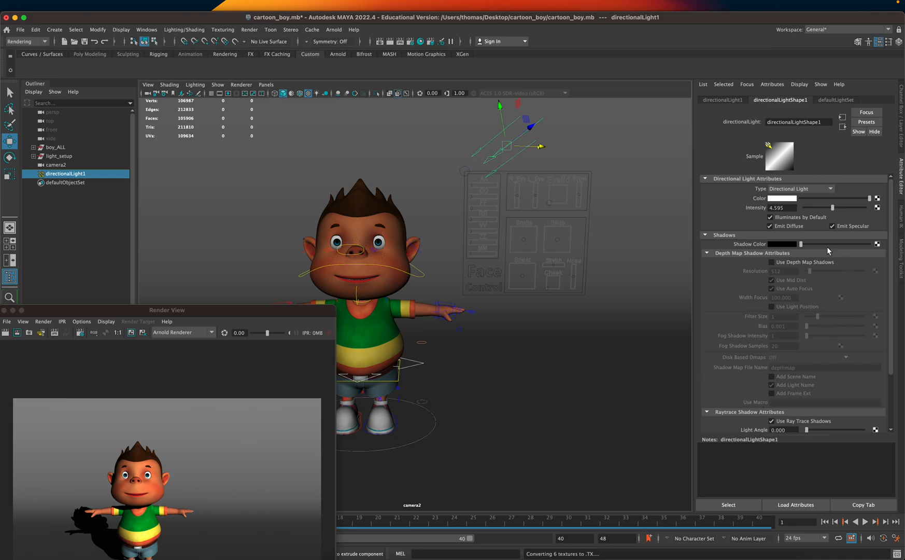
{"action": "left_click_drag", "start_coordinate": [803, 247], "coordinate": [832, 248]}
{"action": "left_click_drag", "start_coordinate": [891, 319], "coordinate": [889, 375]}
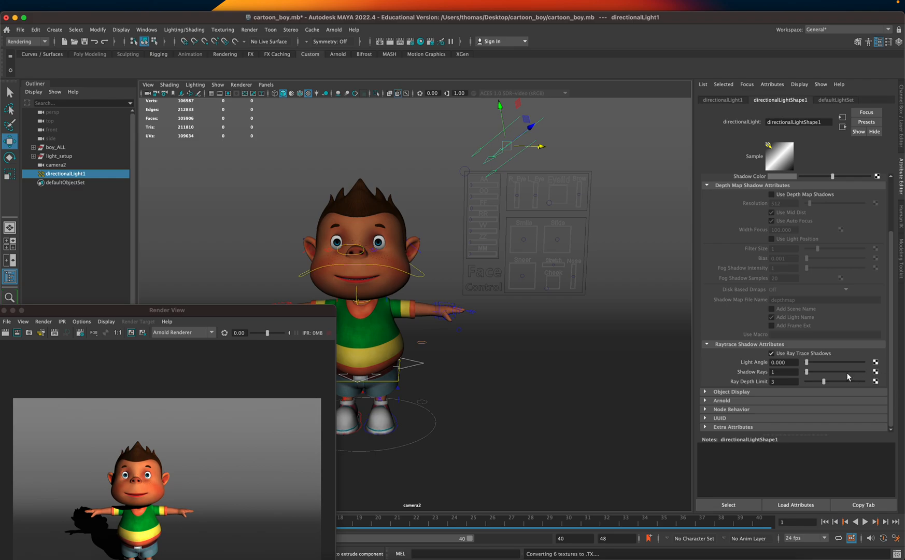
Step: Set the light's raytrace shadow rays to 31 and re-render the frame
{"action": "left_click_drag", "start_coordinate": [809, 371], "coordinate": [850, 372]}
{"action": "left_click_drag", "start_coordinate": [95, 310], "coordinate": [158, 264]}
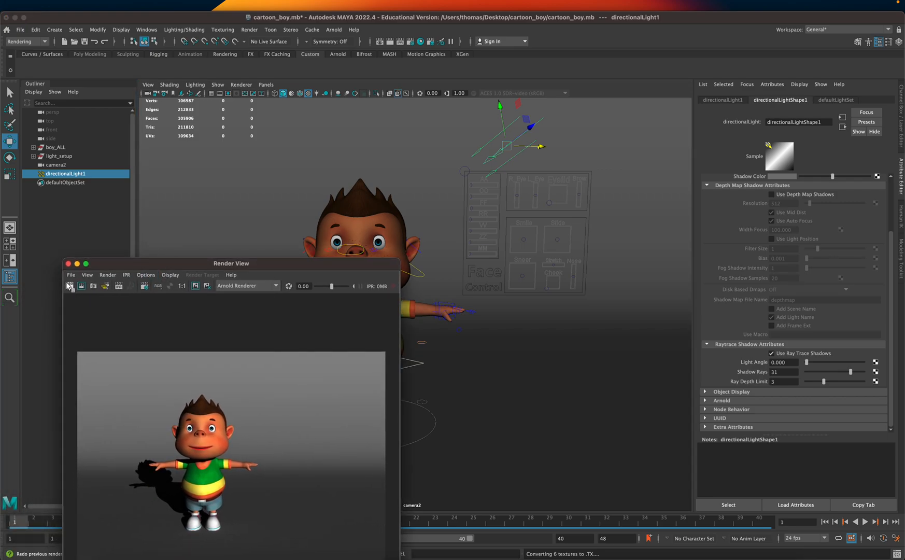
{"action": "left_click", "coordinate": [68, 286]}
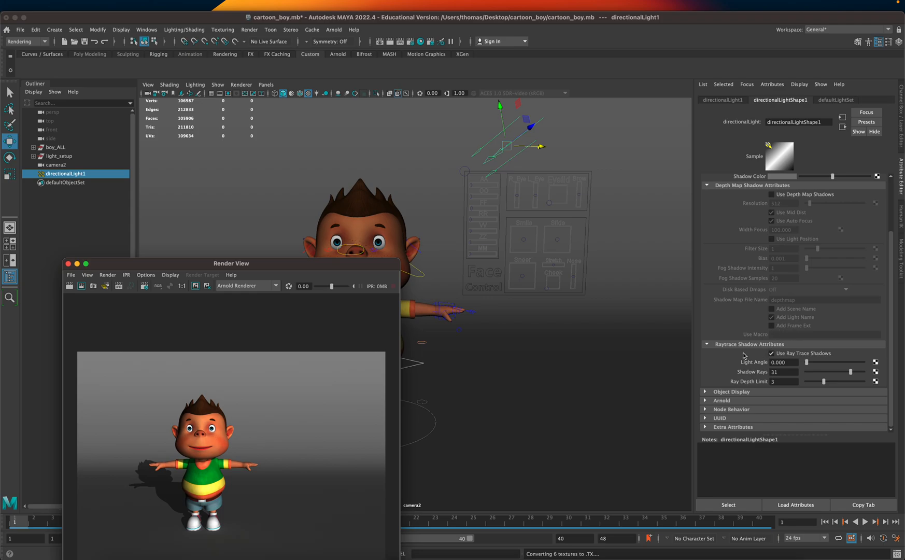
Step: Set the light's Arnold angle to about 6.493 to soften the shadow, and re-render the frame
{"action": "left_click", "coordinate": [705, 400]}
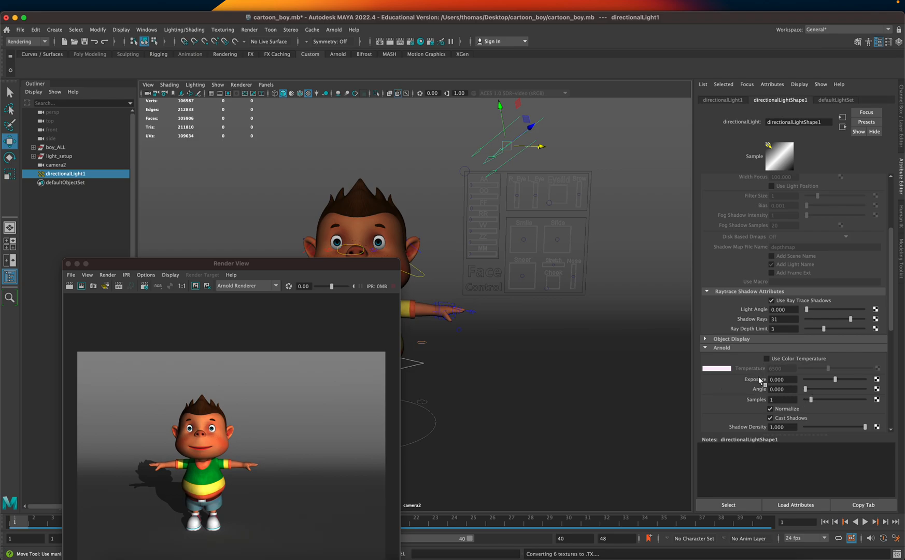
{"action": "scroll", "coordinate": [755, 395], "scroll_direction": "down", "scroll_amount": 2}
{"action": "scroll", "coordinate": [749, 393], "scroll_direction": "down", "scroll_amount": 3}
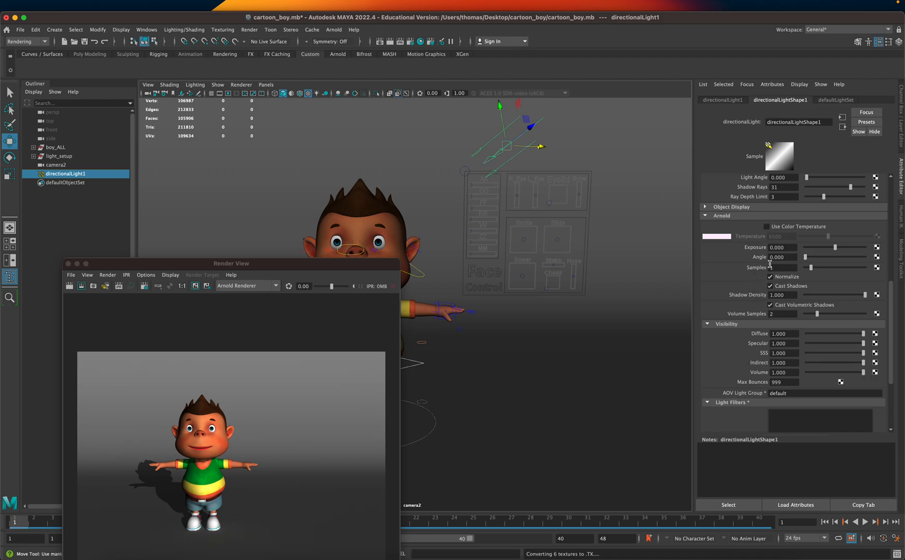
{"action": "scroll", "coordinate": [735, 286], "scroll_direction": "down", "scroll_amount": 4}
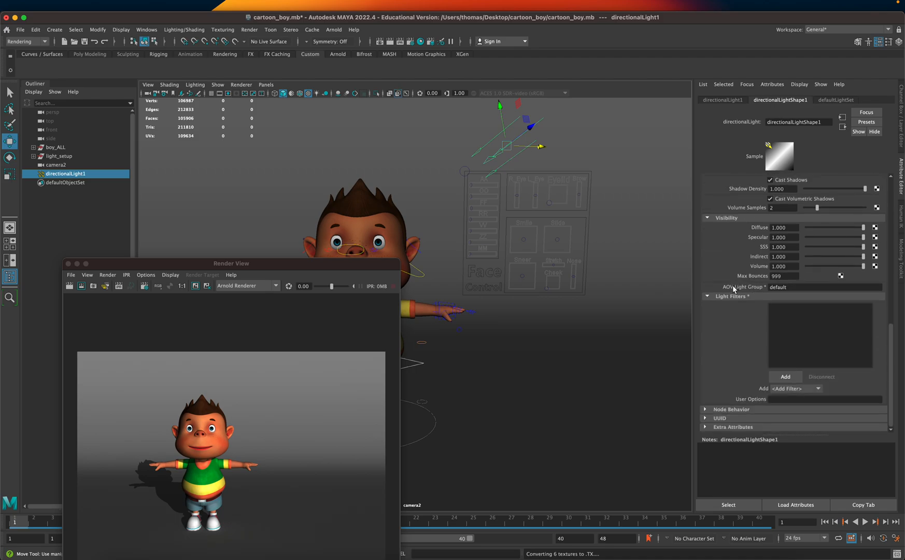
{"action": "scroll", "coordinate": [732, 286], "scroll_direction": "up", "scroll_amount": 6}
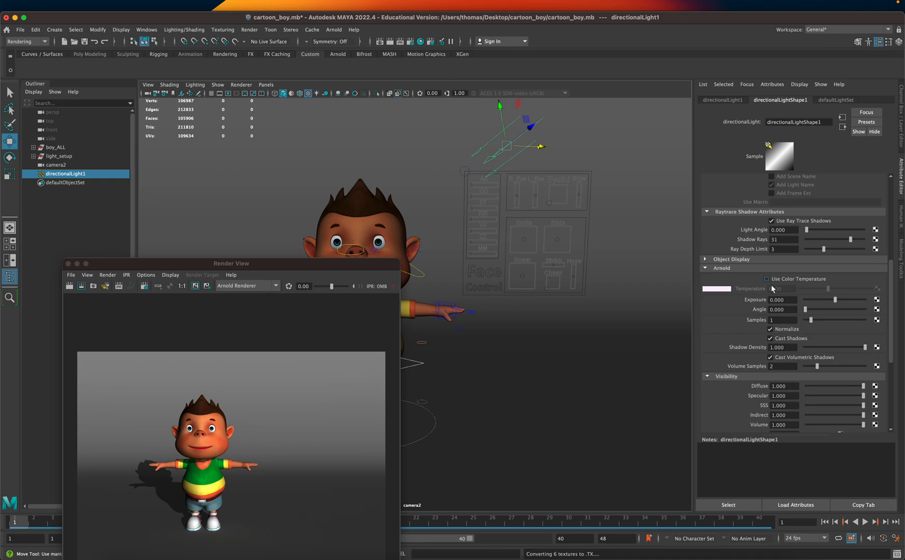
{"action": "left_click_drag", "start_coordinate": [806, 309], "coordinate": [844, 311]}
{"action": "left_click", "coordinate": [69, 286]}
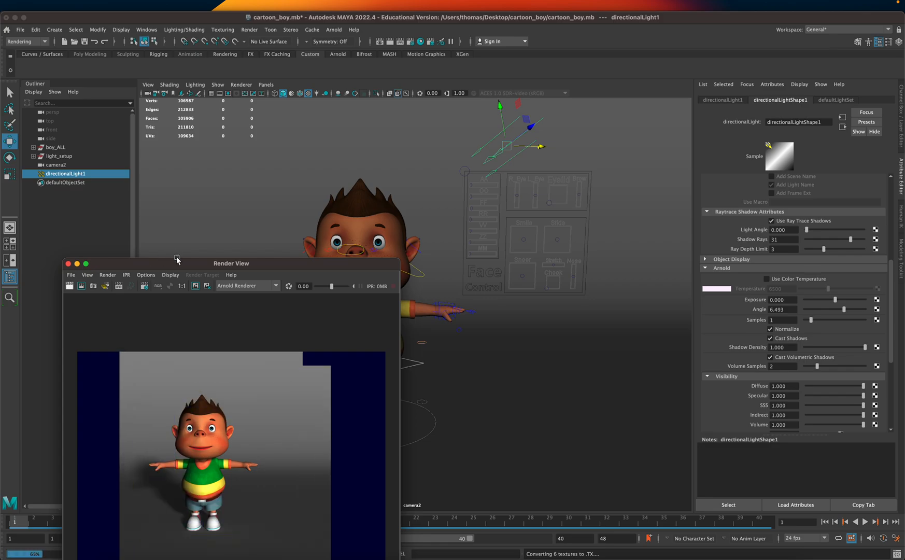
{"action": "left_click_drag", "start_coordinate": [176, 263], "coordinate": [213, 152]}
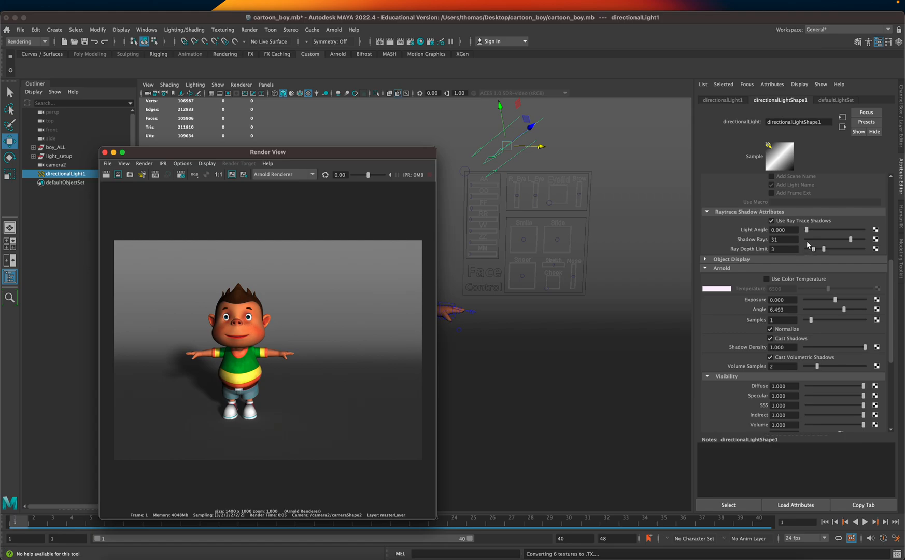
Step: Reduce the light's raytrace shadow rays to 11 and re-render the frame
{"action": "left_click_drag", "start_coordinate": [848, 238], "coordinate": [823, 239]}
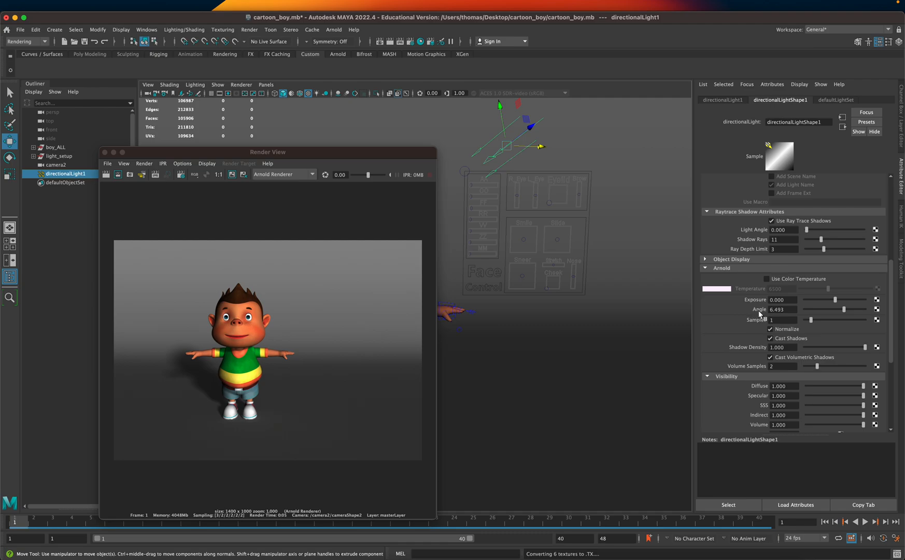
{"action": "left_click", "coordinate": [107, 176]}
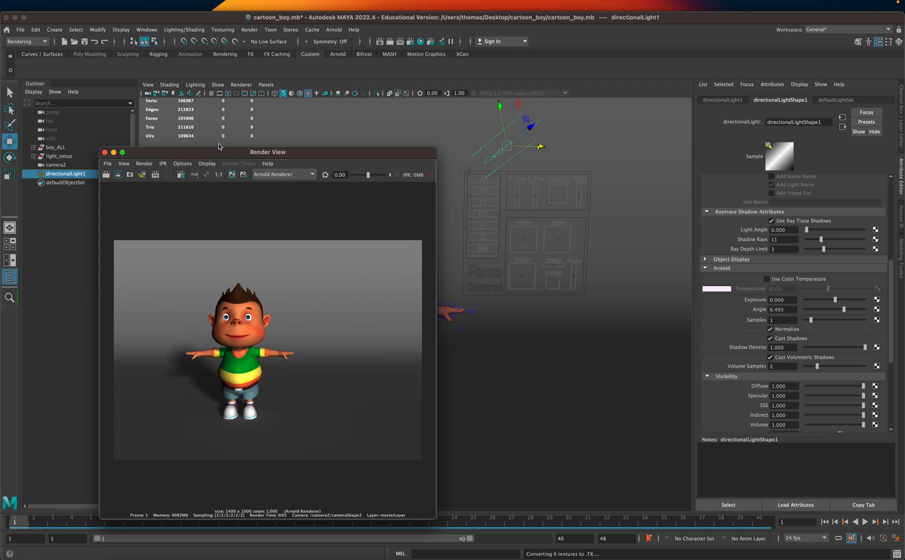
{"action": "left_click_drag", "start_coordinate": [220, 152], "coordinate": [202, 134]}
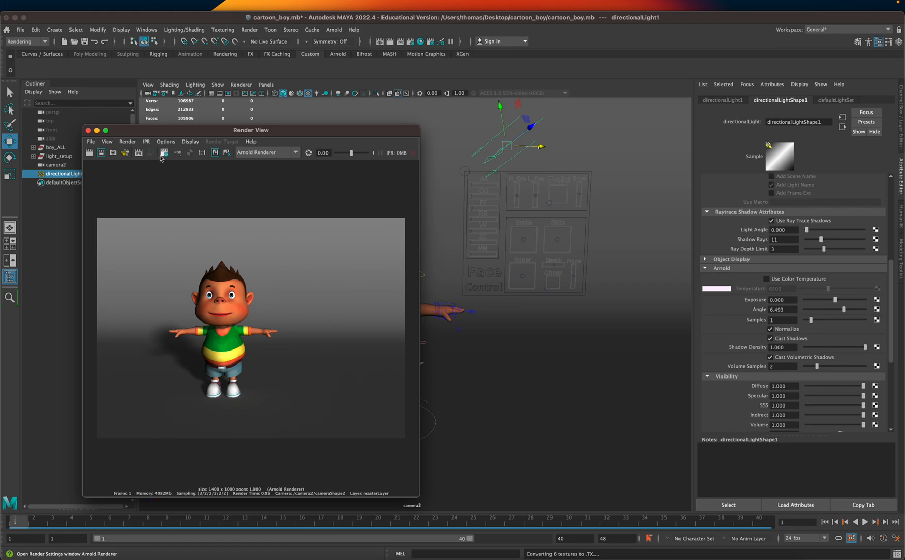
{"action": "left_click", "coordinate": [430, 44]}
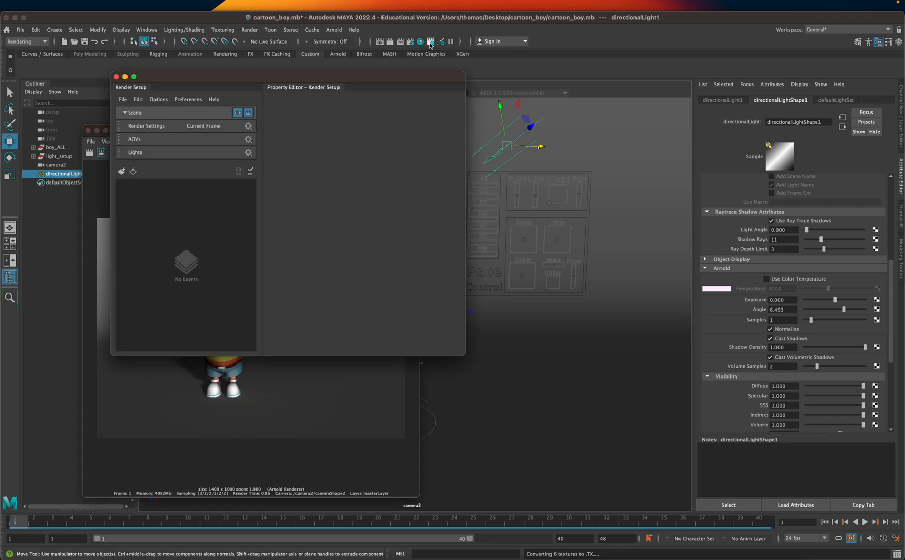
{"action": "left_click", "coordinate": [116, 76]}
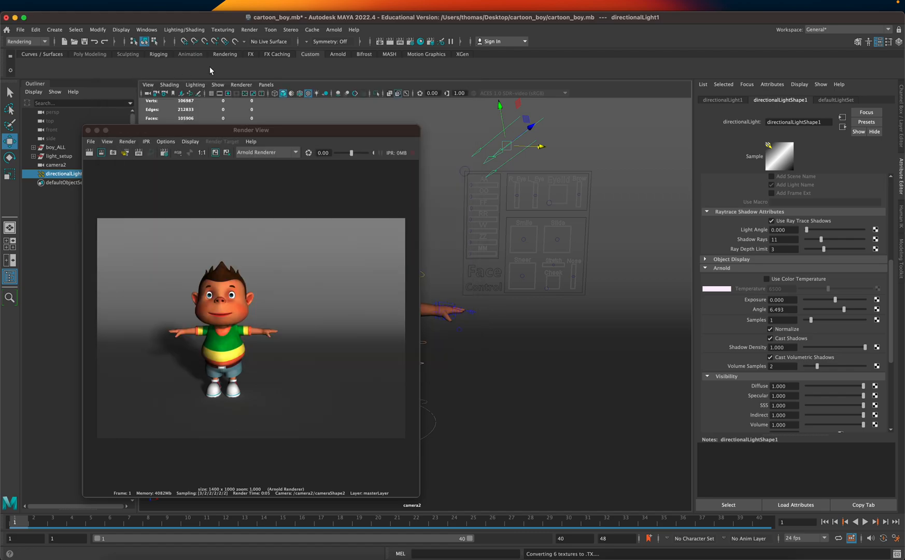
Step: Open the render settings and move their window aside to check the current output path and file name
{"action": "left_click", "coordinate": [410, 44]}
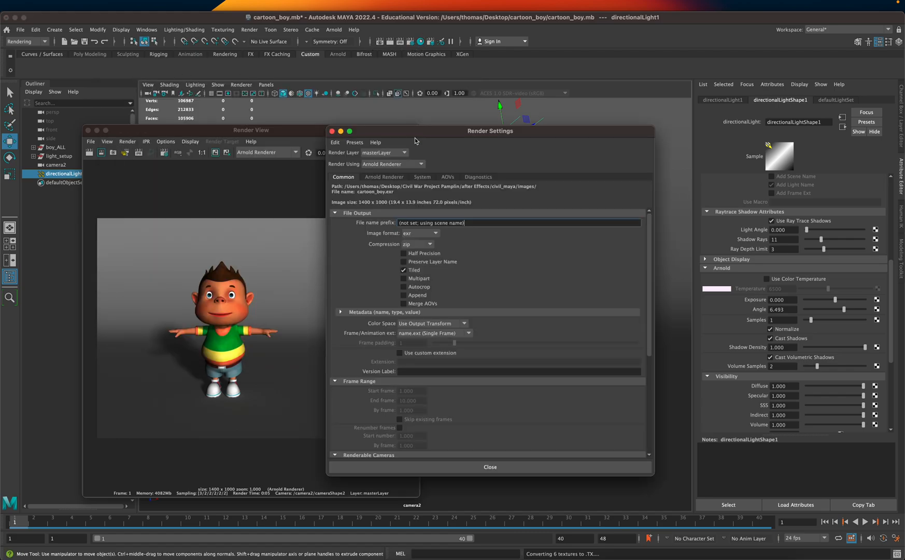
{"action": "left_click_drag", "start_coordinate": [414, 139], "coordinate": [262, 121]}
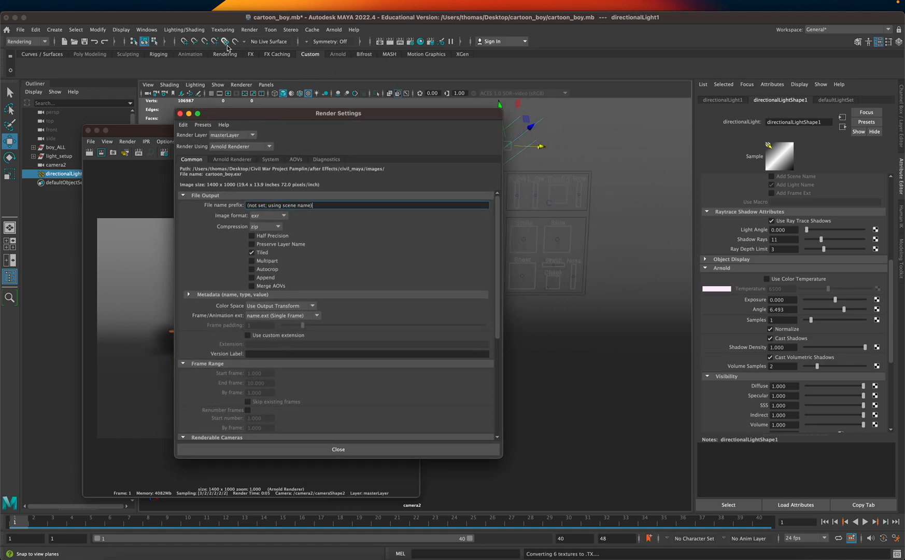
{"action": "left_click", "coordinate": [250, 30]}
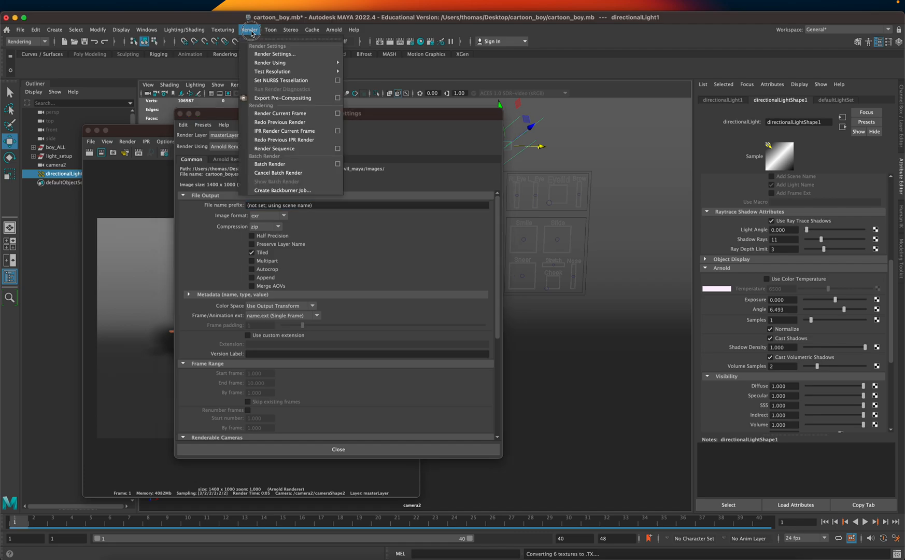
{"action": "left_click", "coordinate": [249, 29]}
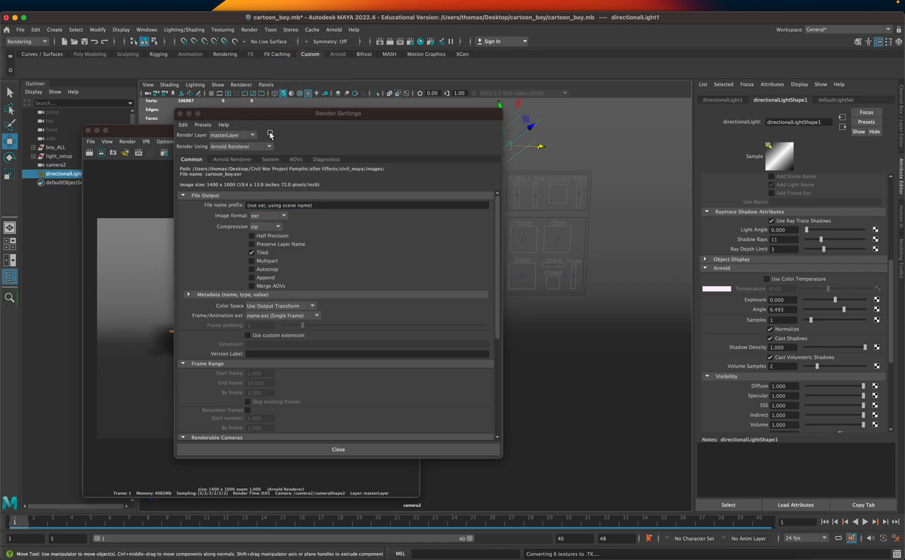
{"action": "left_click", "coordinate": [262, 148]}
{"action": "left_click", "coordinate": [262, 174]}
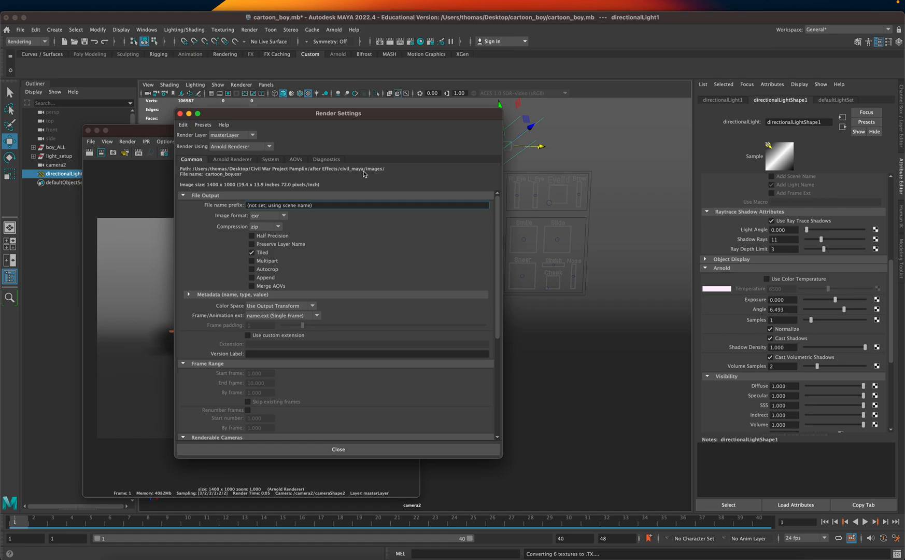
Step: Start changing the project's image directory and browse for the Images location to the cartoon_boy folder on the Desktop
{"action": "left_click", "coordinate": [187, 128]}
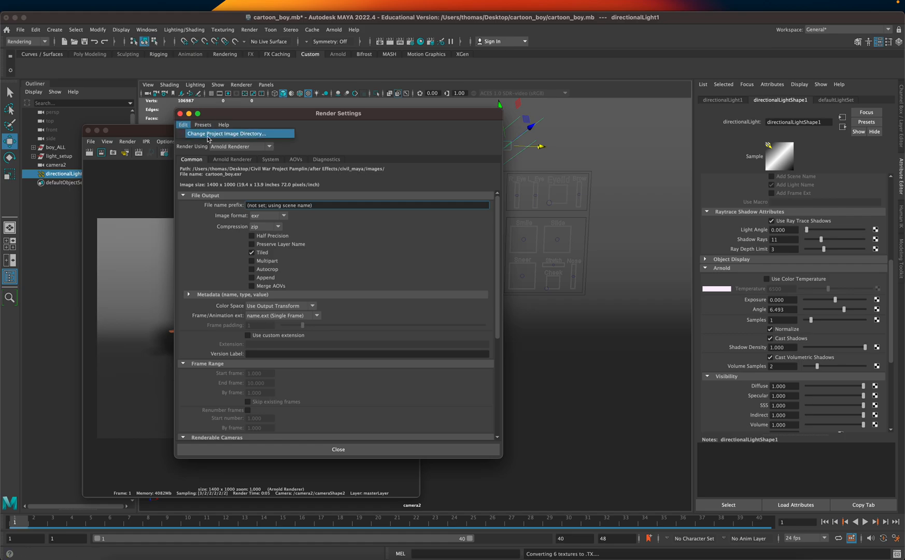
{"action": "left_click", "coordinate": [207, 135]}
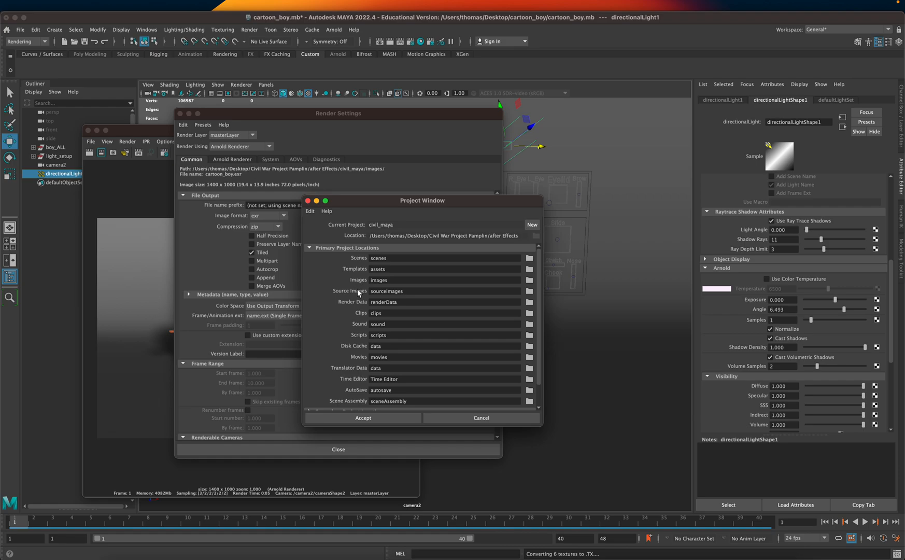
{"action": "left_click", "coordinate": [529, 280]}
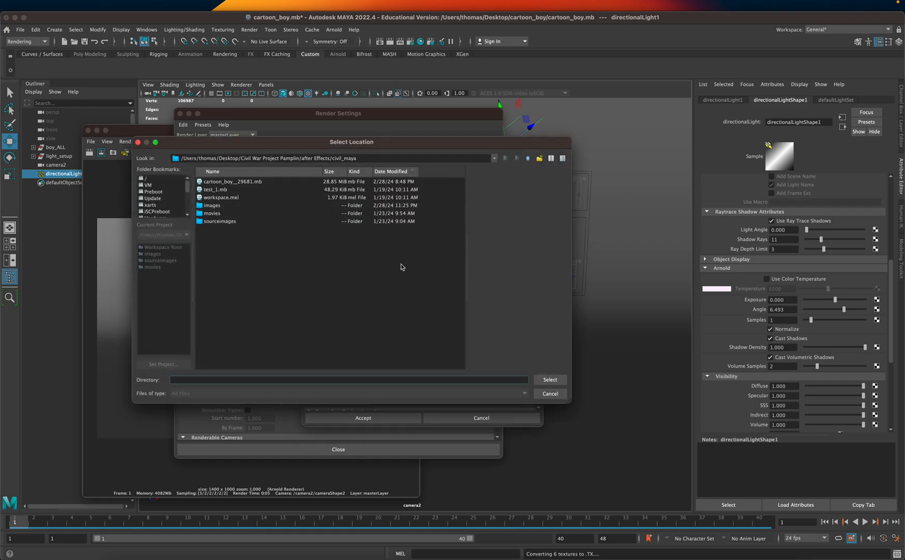
{"action": "scroll", "coordinate": [167, 200], "scroll_direction": "down", "scroll_amount": 3}
{"action": "left_click", "coordinate": [155, 198]}
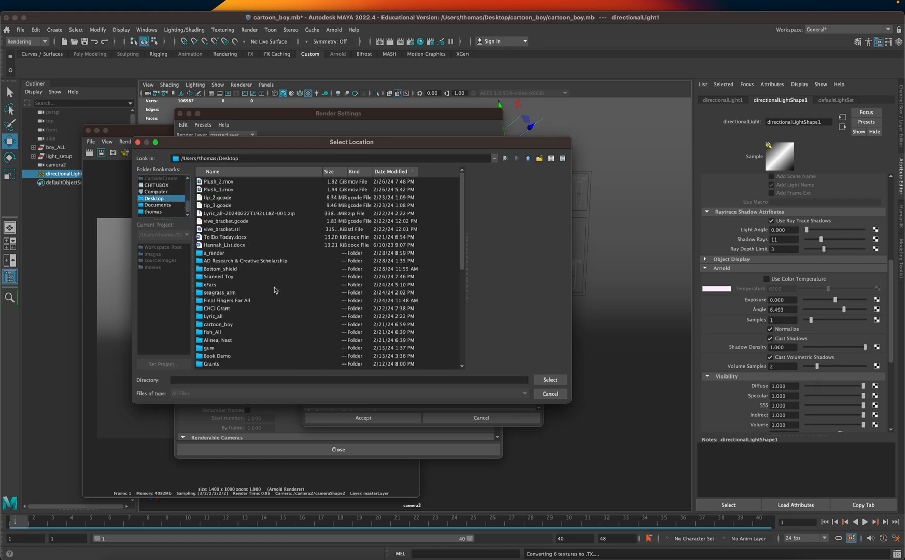
{"action": "left_click", "coordinate": [227, 325]}
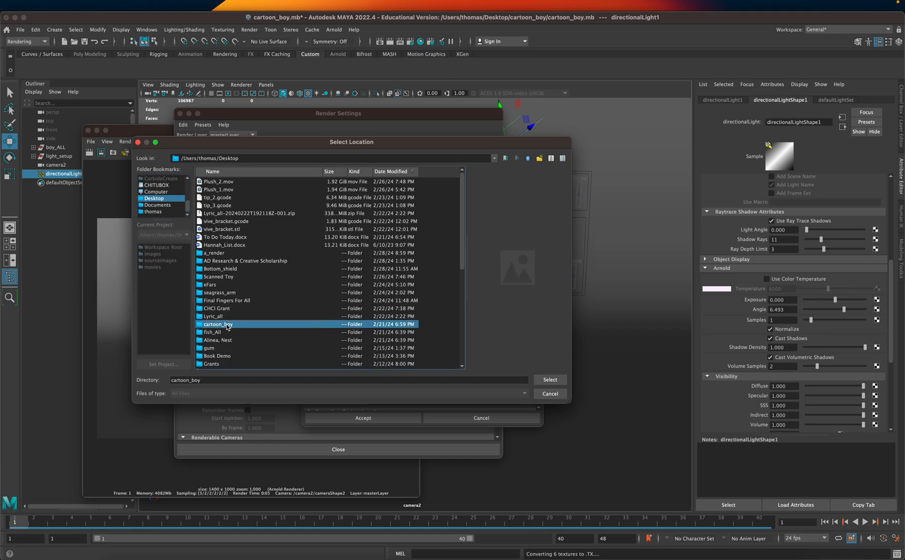
{"action": "double_click", "coordinate": [226, 325]}
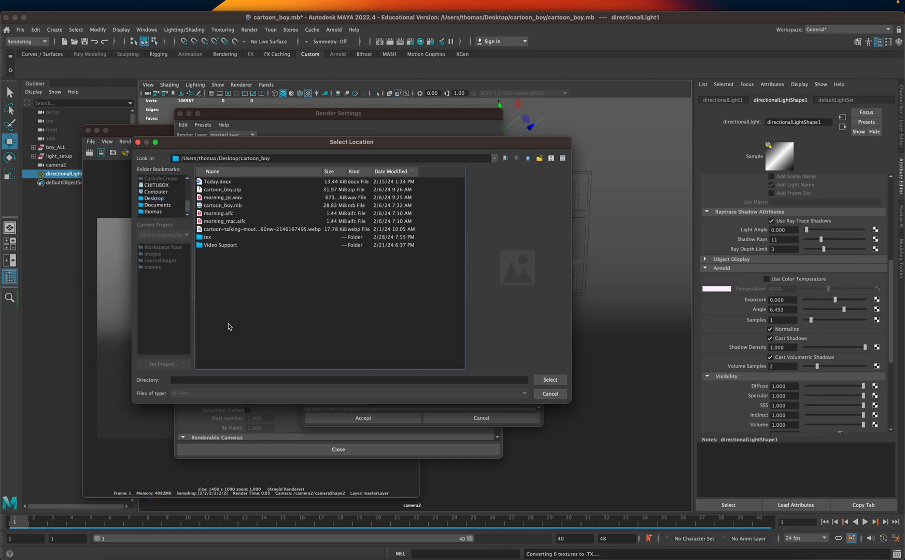
Step: Create a folder named render inside cartoon_boy, choose it as the project's Images location, and accept the project settings
{"action": "left_click", "coordinate": [540, 158]}
{"action": "key", "text": "BackSpace"}
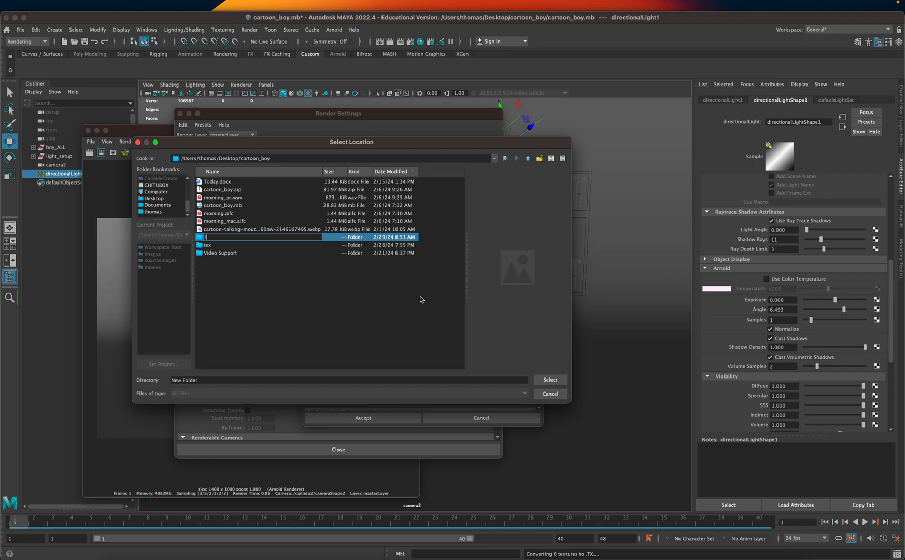
{"action": "type", "text": "render"}
{"action": "key", "text": "Return"}
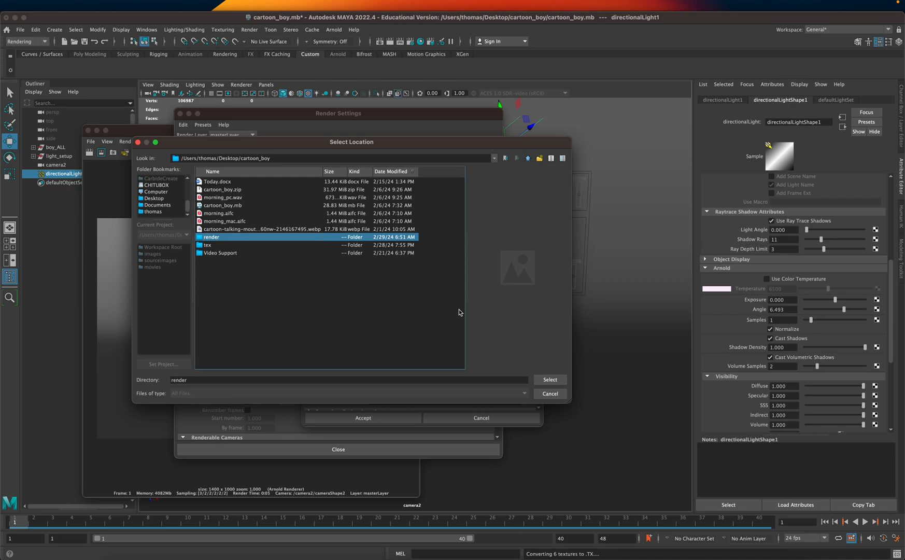
{"action": "left_click", "coordinate": [545, 379]}
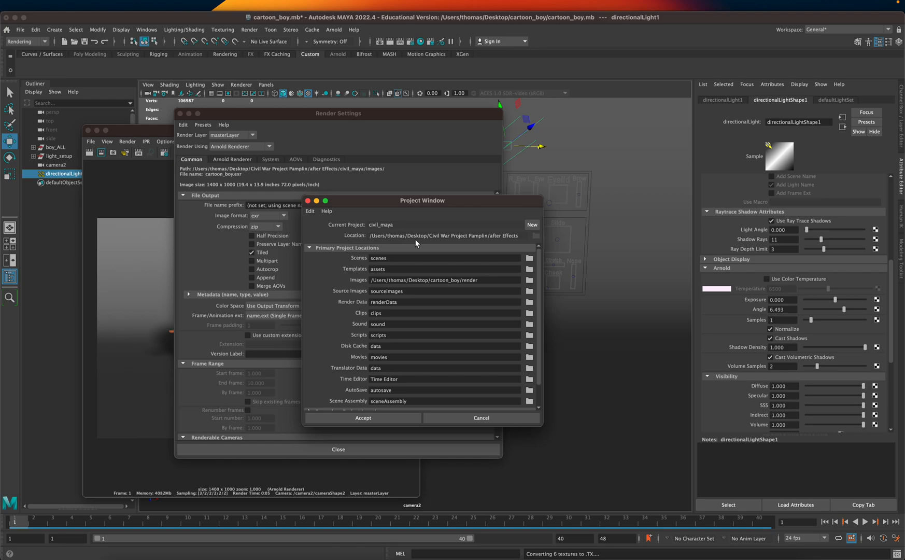
{"action": "left_click", "coordinate": [529, 279]}
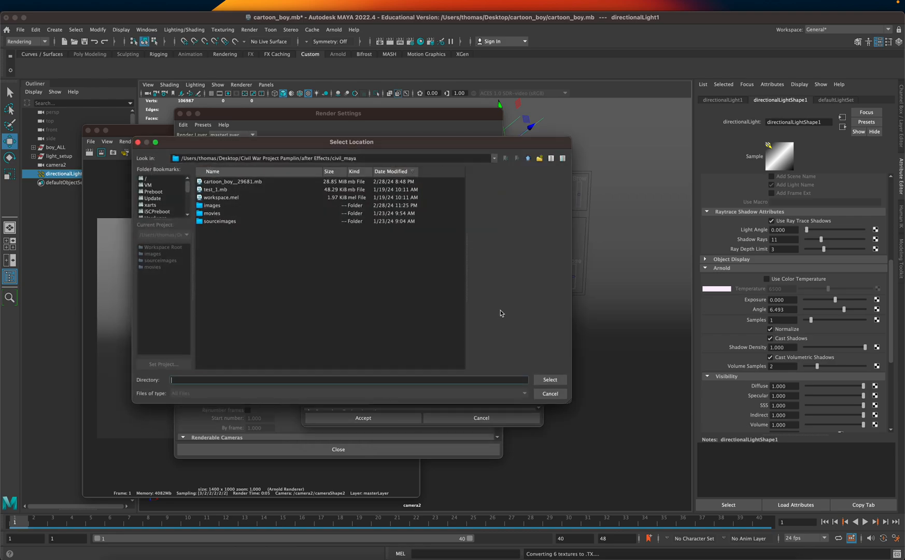
{"action": "left_click", "coordinate": [549, 393]}
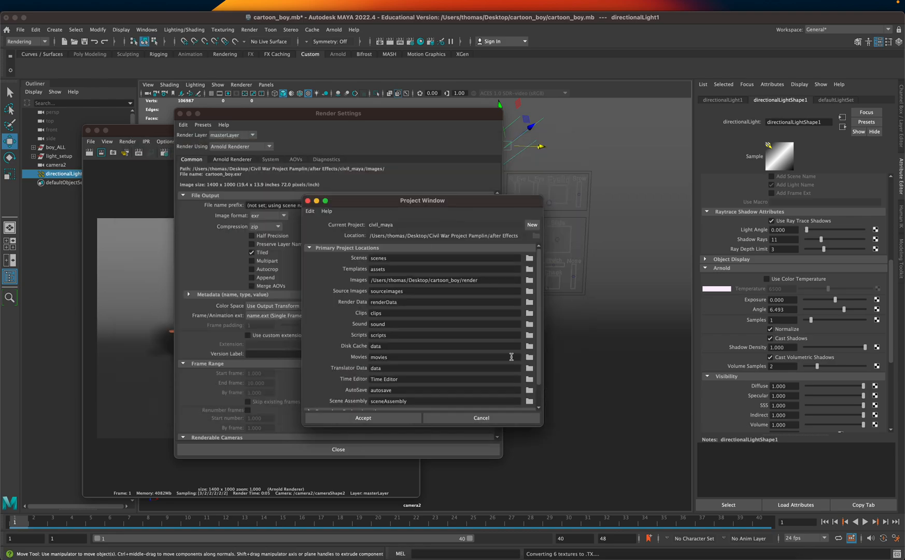
{"action": "left_click", "coordinate": [389, 418]}
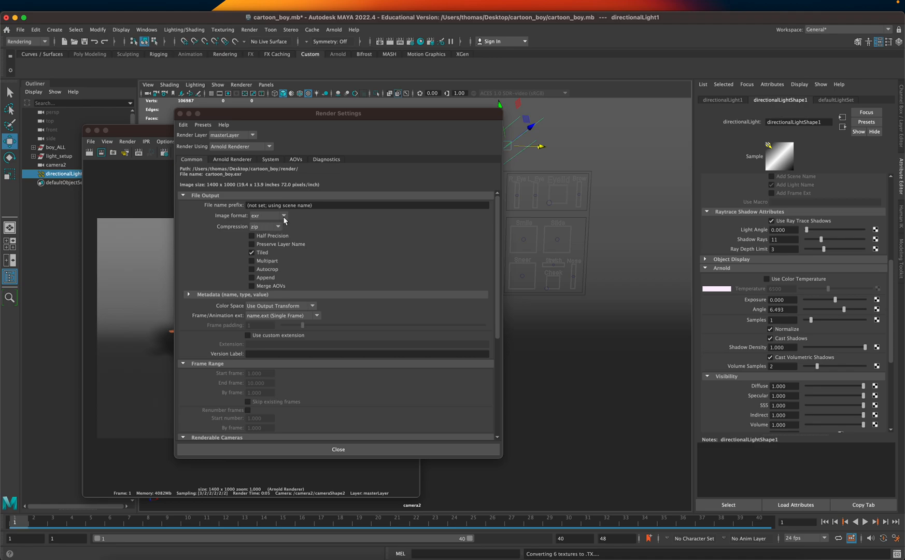
Step: Set the render output's image format to png, keeping the int8 format
{"action": "left_click", "coordinate": [268, 215]}
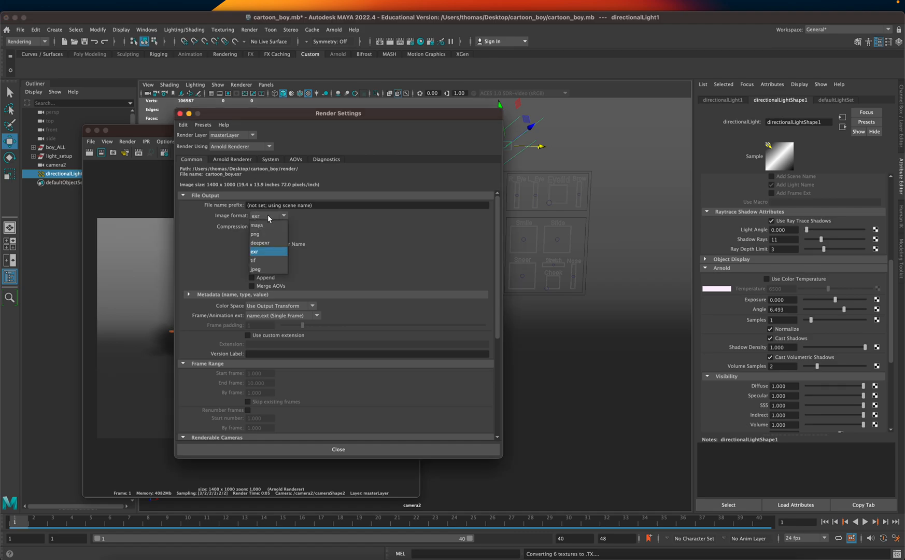
{"action": "left_click", "coordinate": [271, 234]}
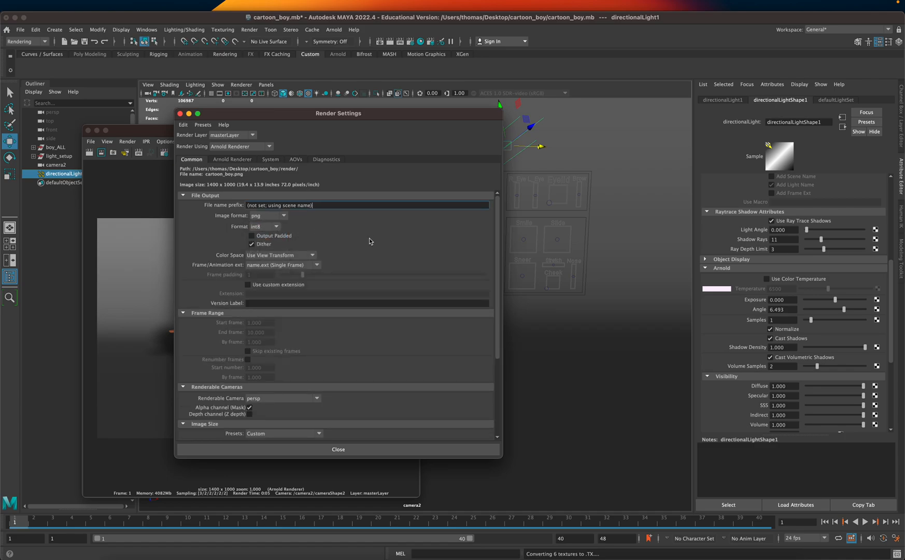
{"action": "scroll", "coordinate": [359, 239], "scroll_direction": "down", "scroll_amount": 1}
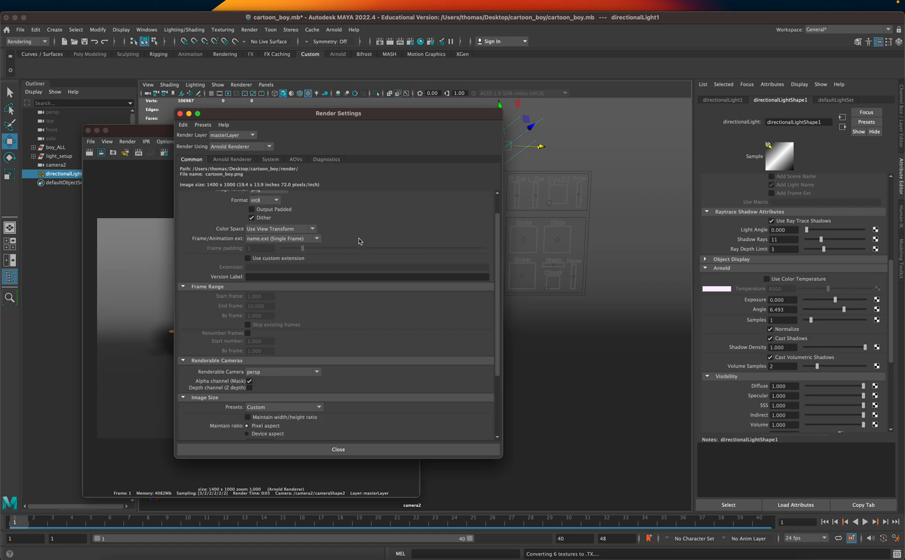
{"action": "scroll", "coordinate": [359, 239], "scroll_direction": "up", "scroll_amount": 1}
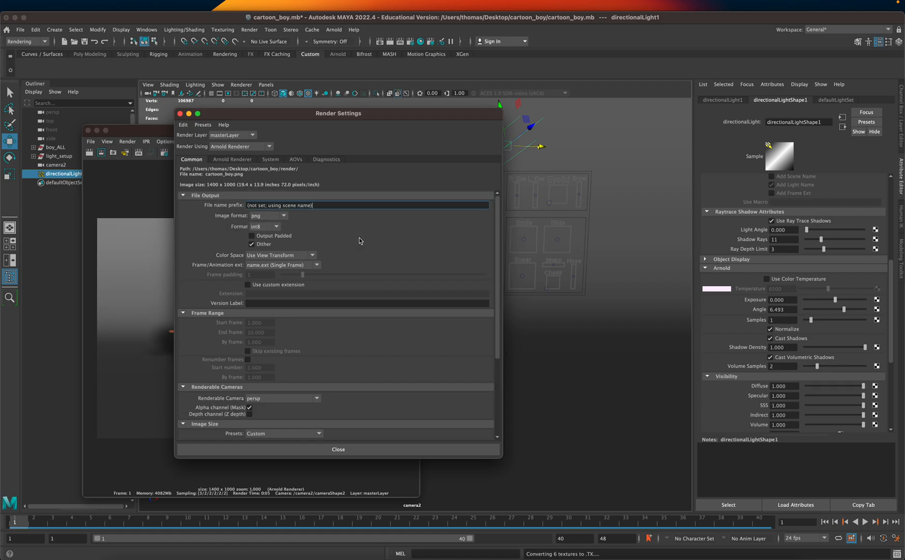
{"action": "left_click", "coordinate": [264, 228]}
{"action": "left_click", "coordinate": [326, 234]}
Step: Set the frame/animation extension to name.#.ext and the end frame to 40
{"action": "left_click", "coordinate": [308, 265]}
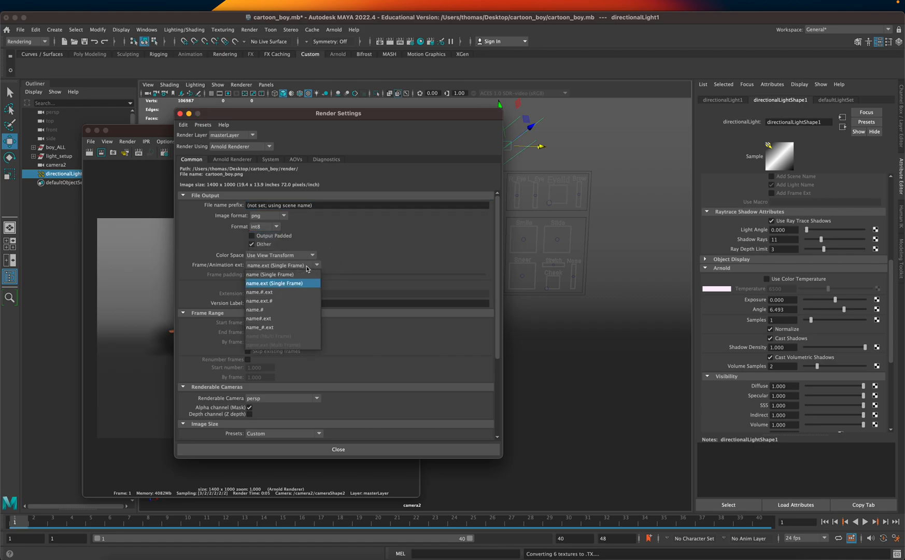
{"action": "left_click", "coordinate": [302, 296]}
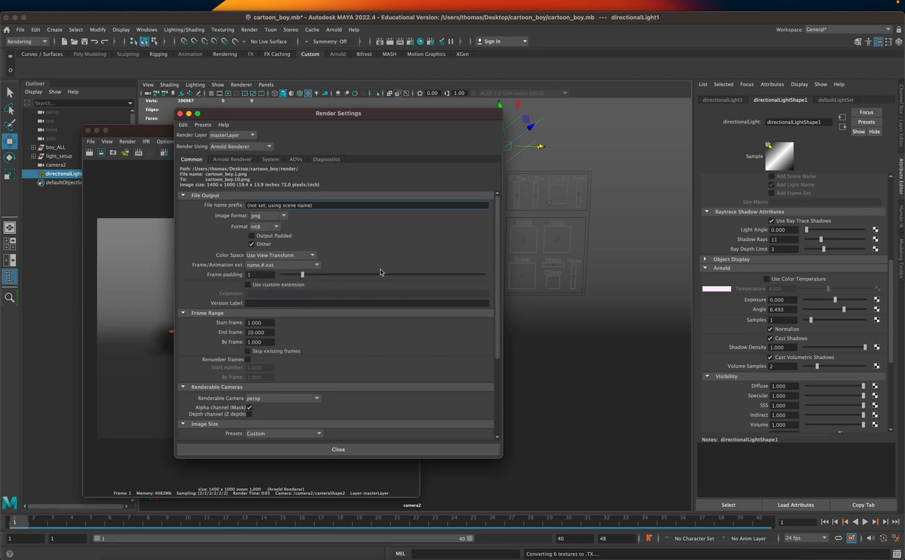
{"action": "left_click", "coordinate": [269, 333]}
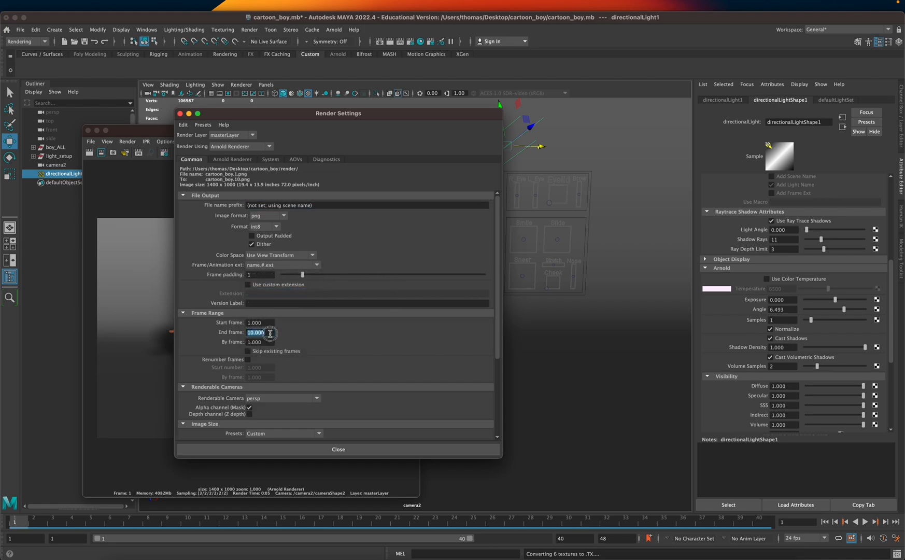
{"action": "type", "text": "40"}
{"action": "left_click", "coordinate": [266, 322]}
{"action": "left_click", "coordinate": [284, 216]}
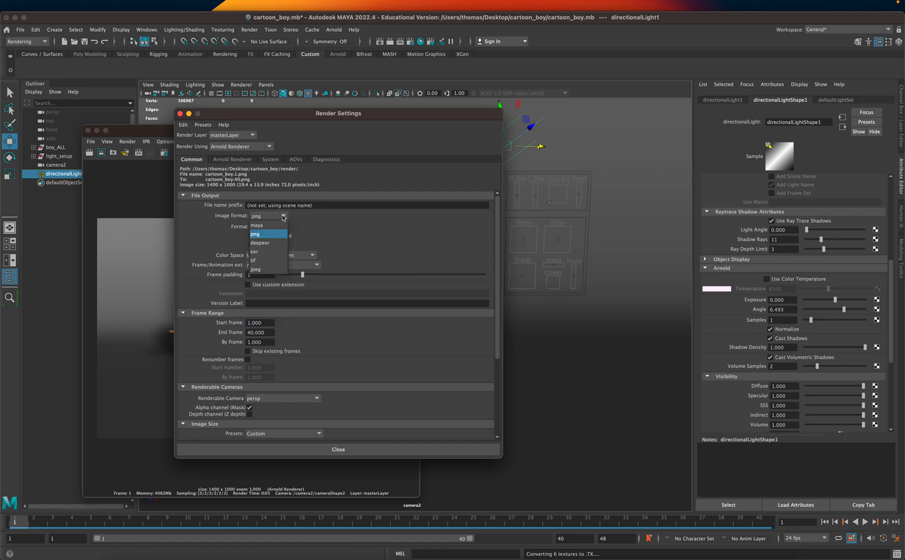
{"action": "left_click", "coordinate": [309, 217]}
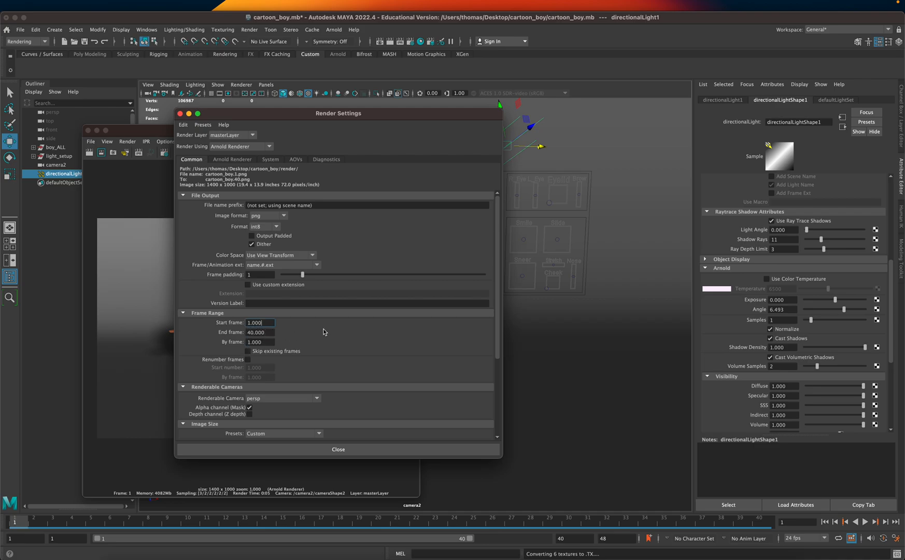
Step: Choose camera2 as the renderable camera
{"action": "scroll", "coordinate": [340, 327], "scroll_direction": "down", "scroll_amount": 5}
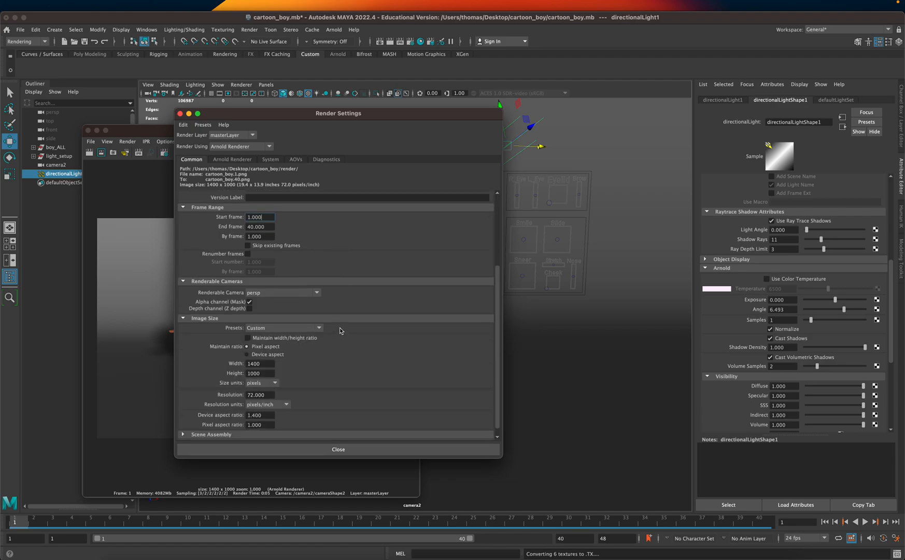
{"action": "left_click", "coordinate": [266, 295]}
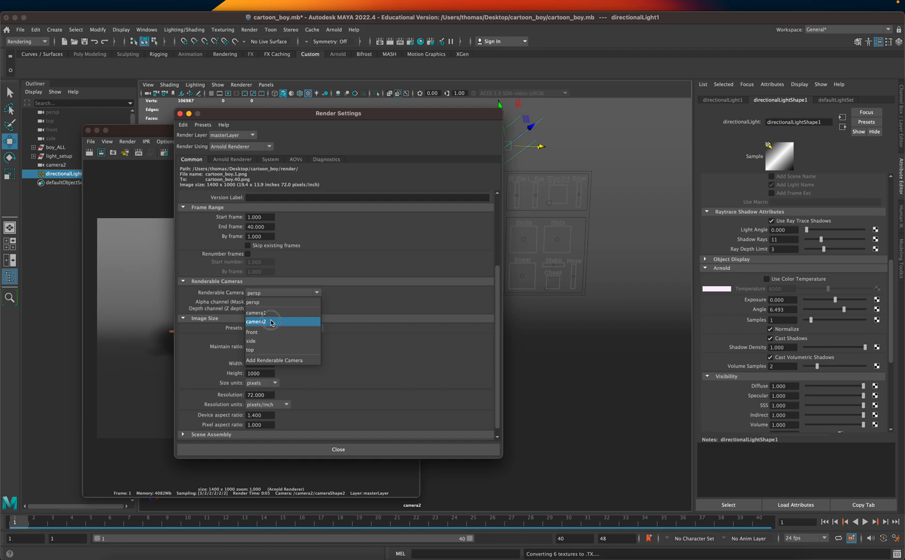
{"action": "left_click", "coordinate": [264, 321]}
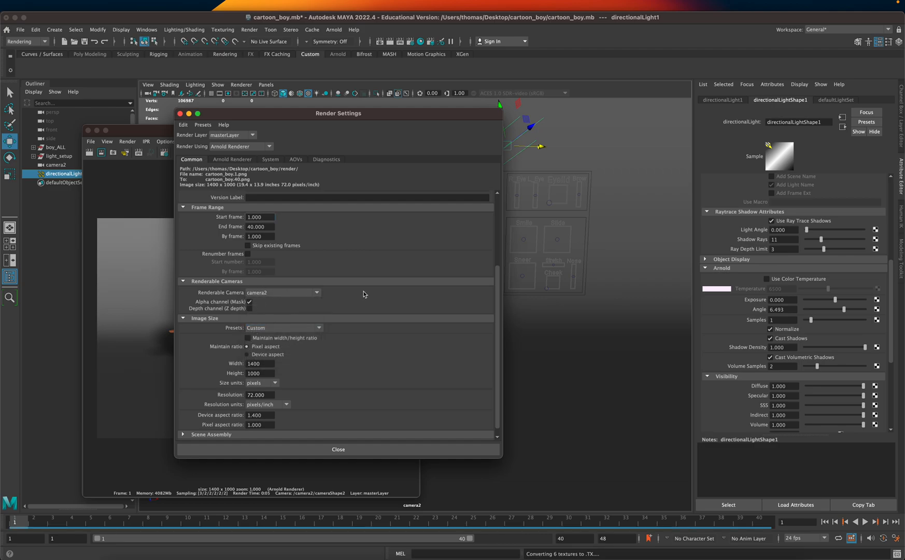
Step: Apply the HD_1080 preset to the render image size
{"action": "scroll", "coordinate": [364, 294], "scroll_direction": "down", "scroll_amount": 1}
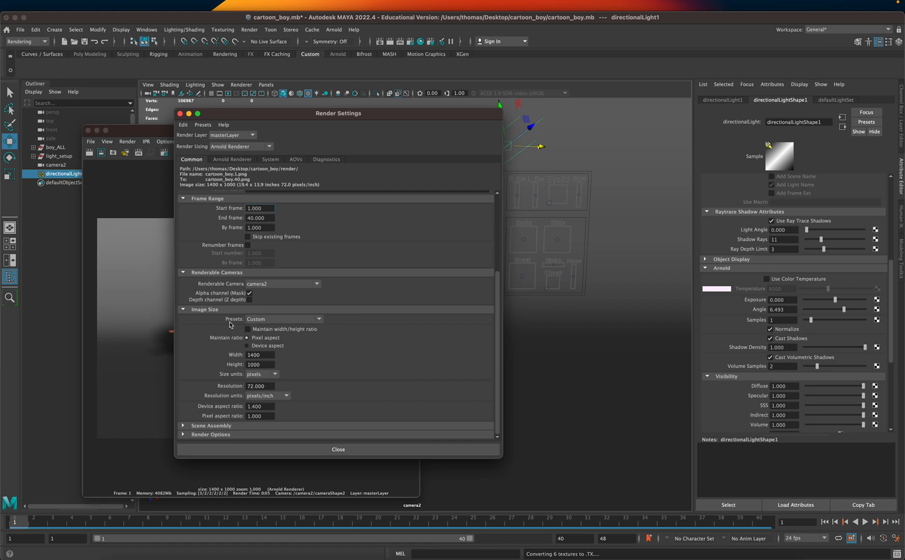
{"action": "left_click", "coordinate": [270, 321]}
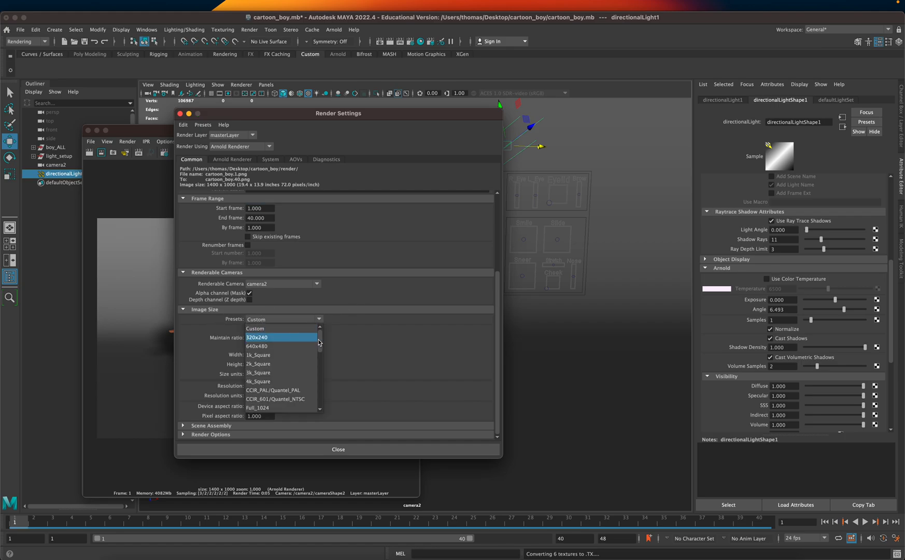
{"action": "left_click_drag", "start_coordinate": [321, 338], "coordinate": [321, 362]}
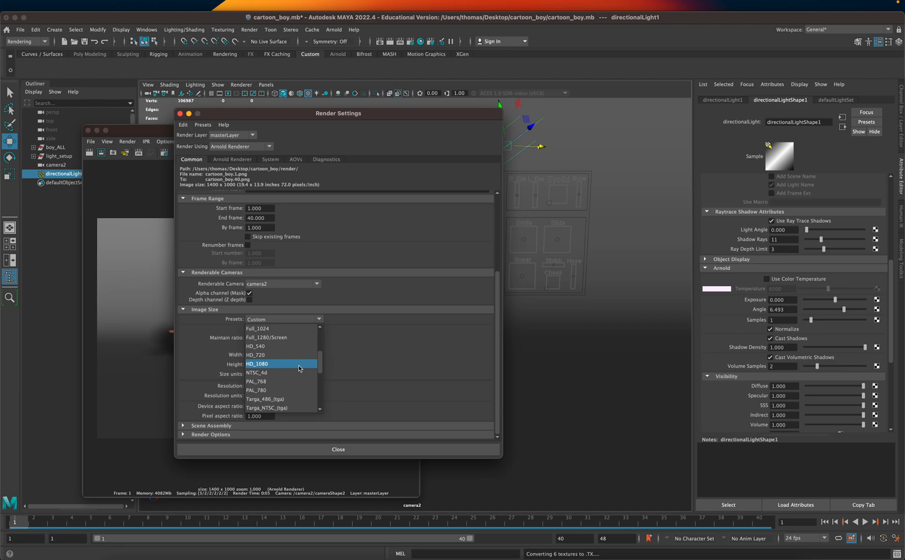
{"action": "left_click", "coordinate": [298, 365]}
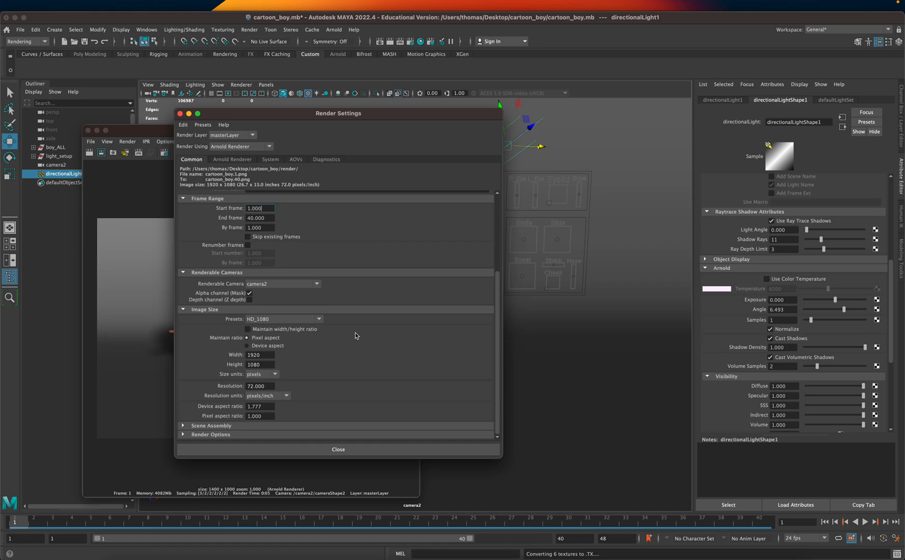
{"action": "left_click_drag", "start_coordinate": [496, 315], "coordinate": [501, 242]}
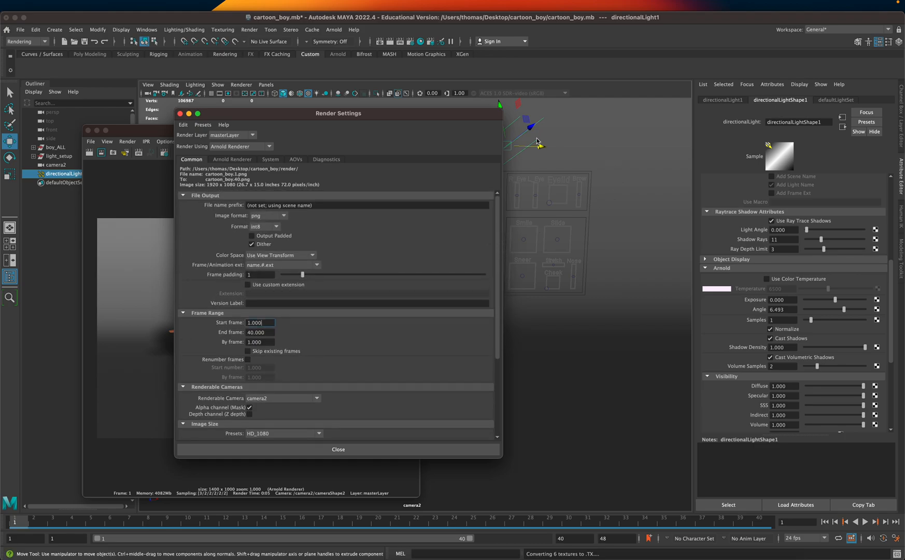
Step: Move the render settings window aside and open the Render Sequence options
{"action": "left_click_drag", "start_coordinate": [408, 122], "coordinate": [456, 147]}
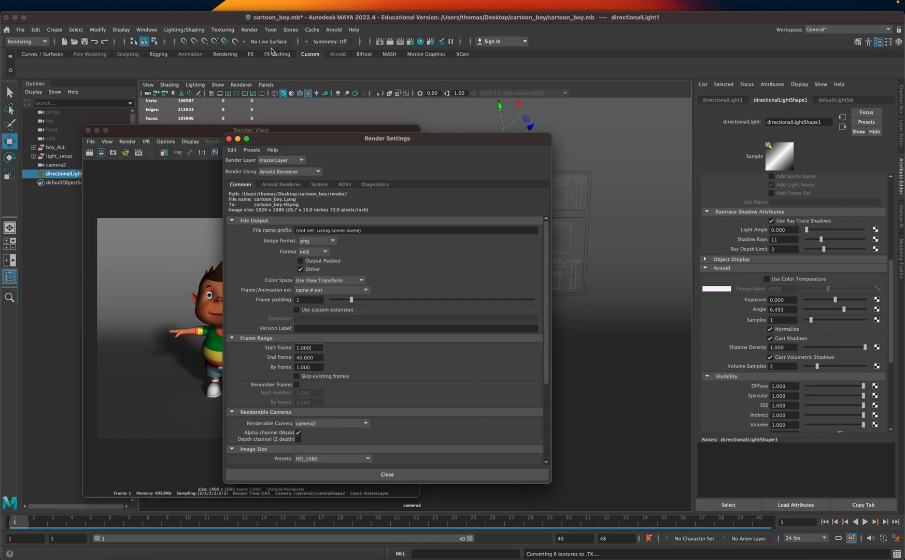
{"action": "left_click", "coordinate": [250, 30]}
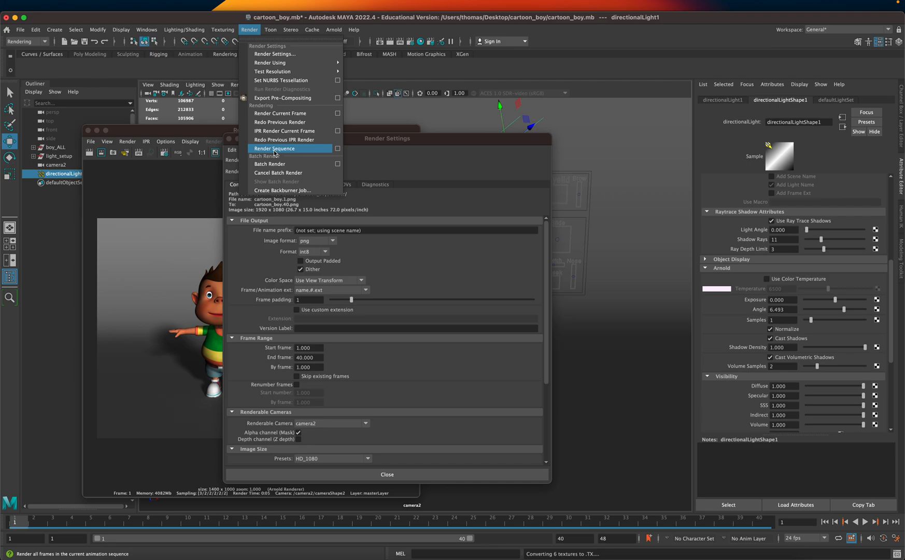
{"action": "left_click", "coordinate": [337, 149]}
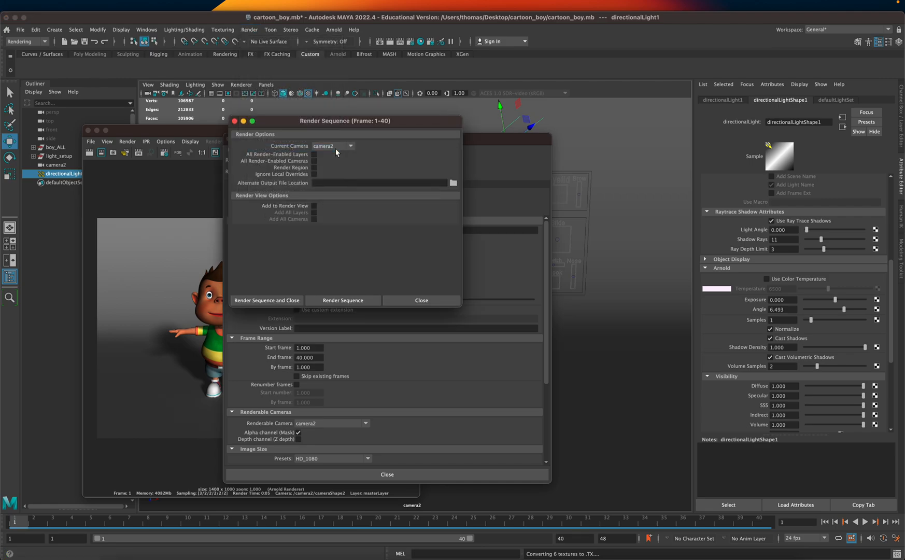